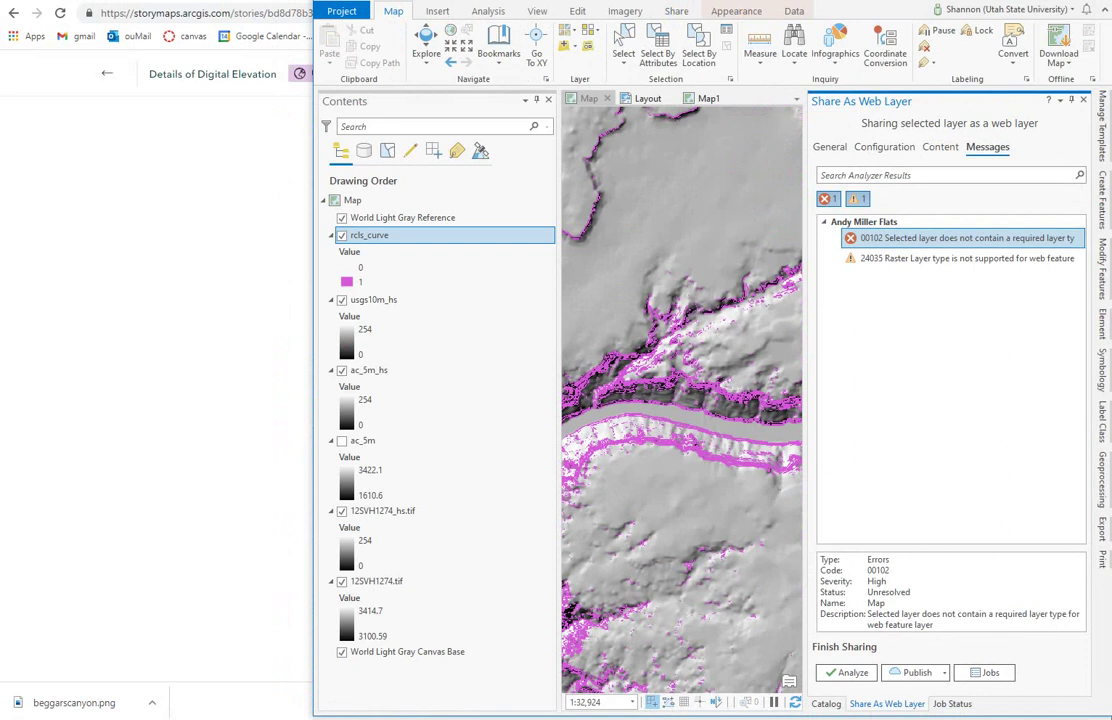
Enlarge the ArcGIS Pro window and look at the sharing options available for the rcls_curve layer.
drag(845, 2, 536, 27)
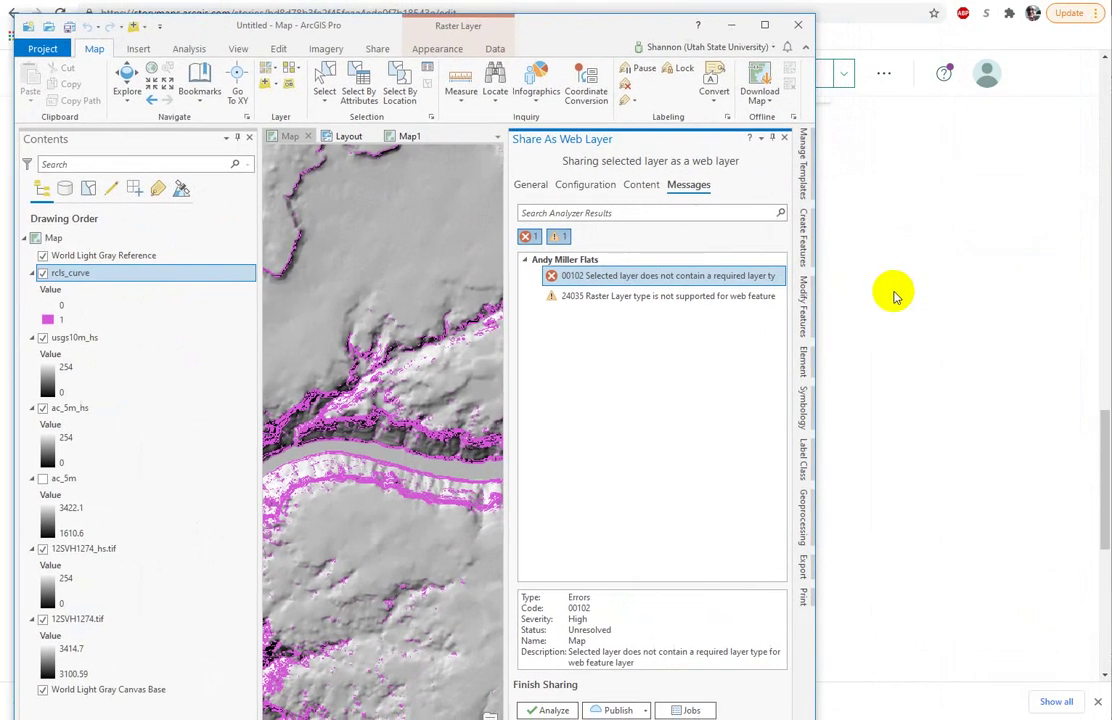
click(812, 312)
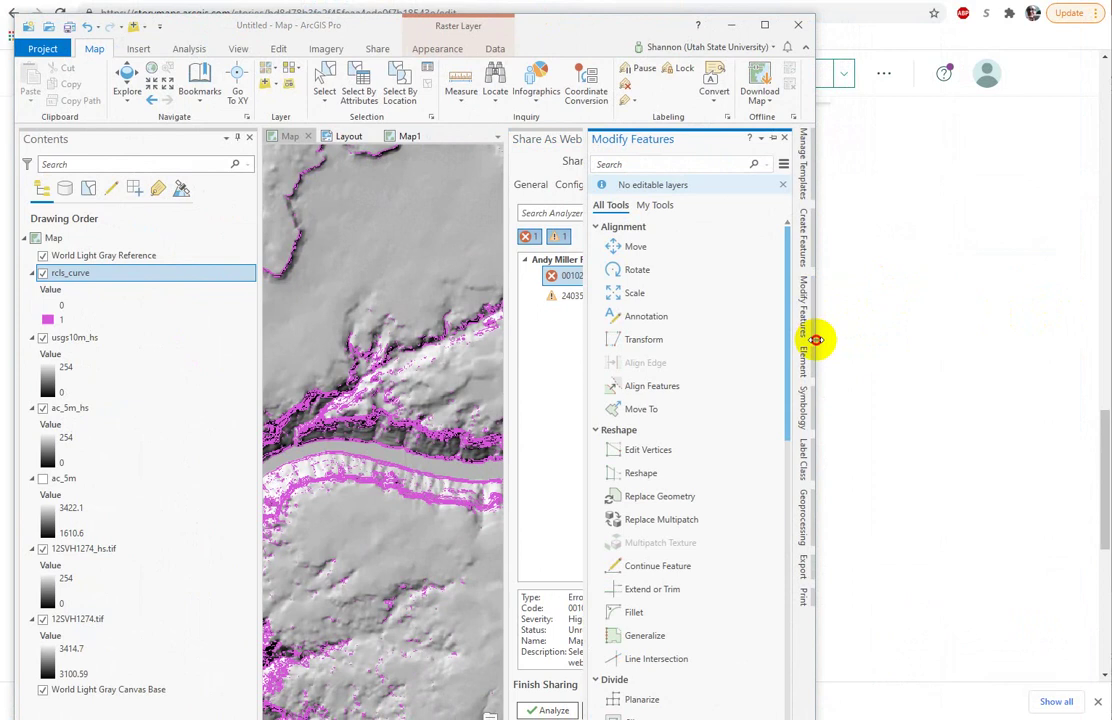
drag(816, 340, 1059, 330)
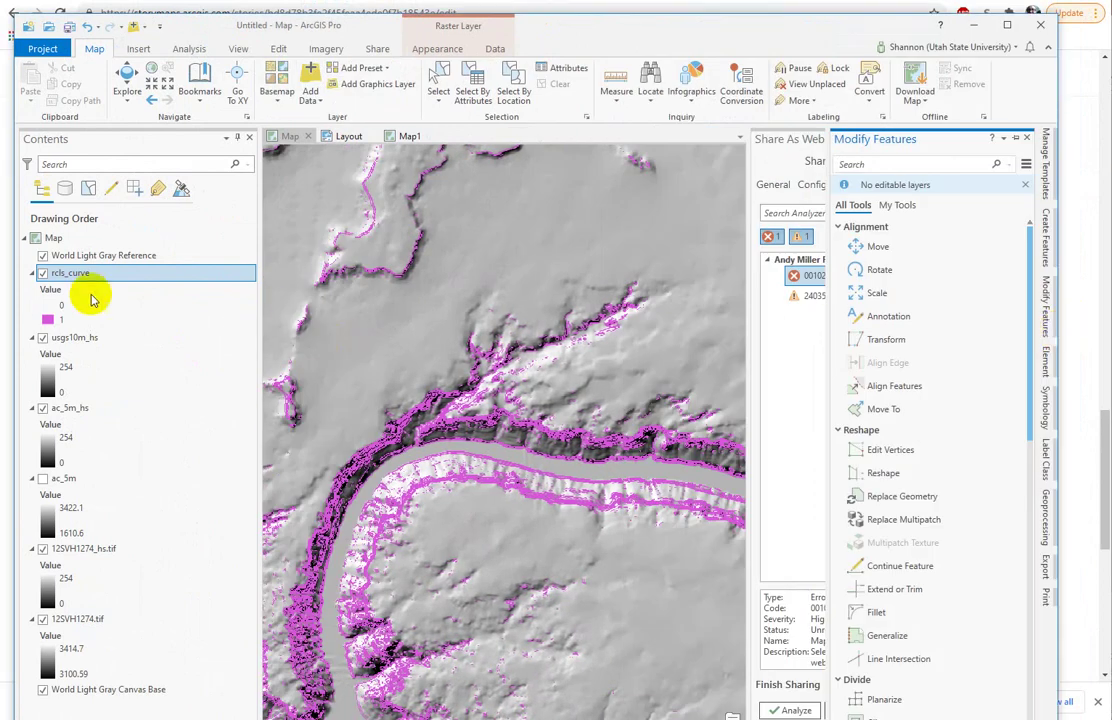
click(68, 276)
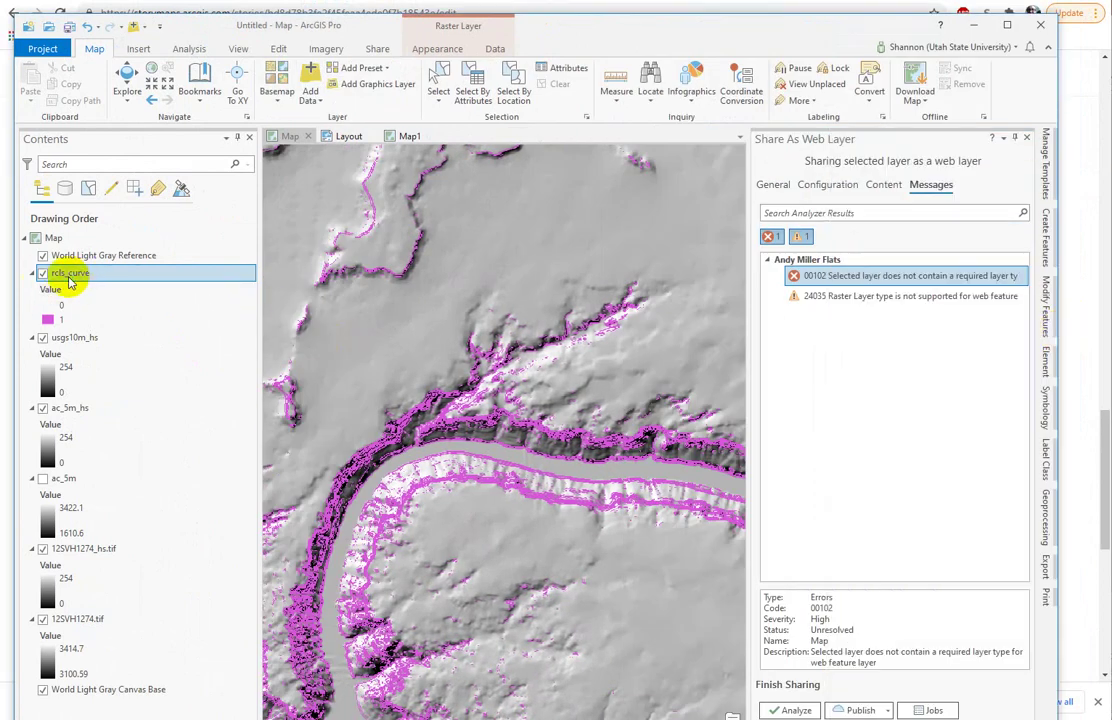
right_click(68, 276)
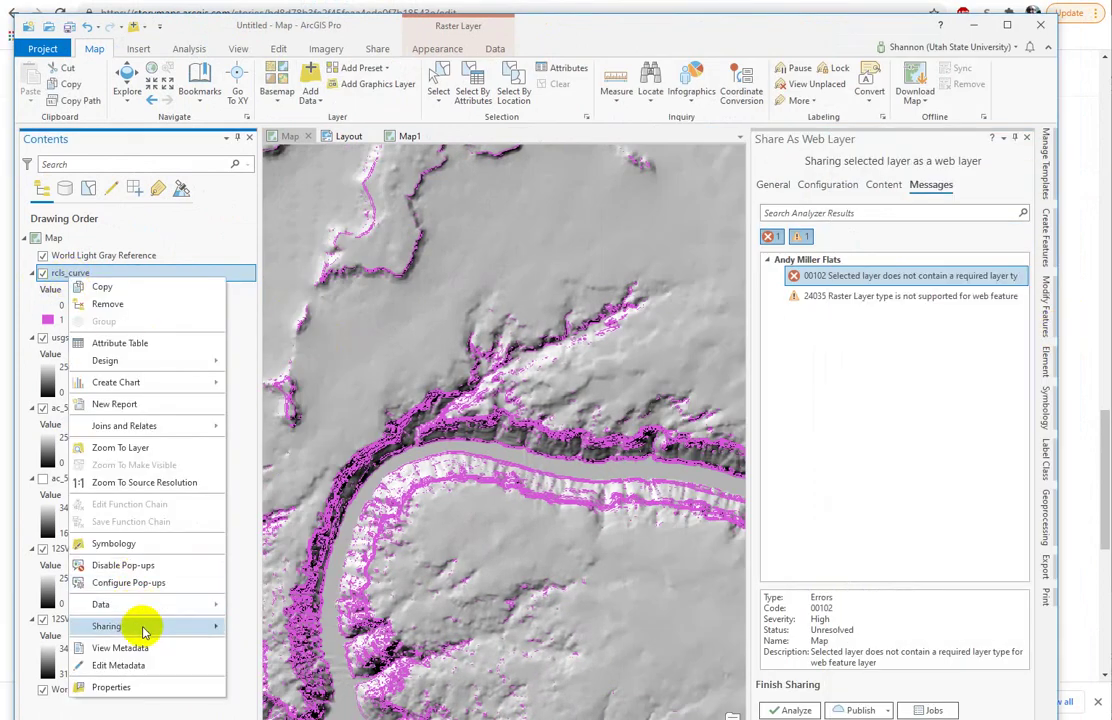
mouse_move(141, 628)
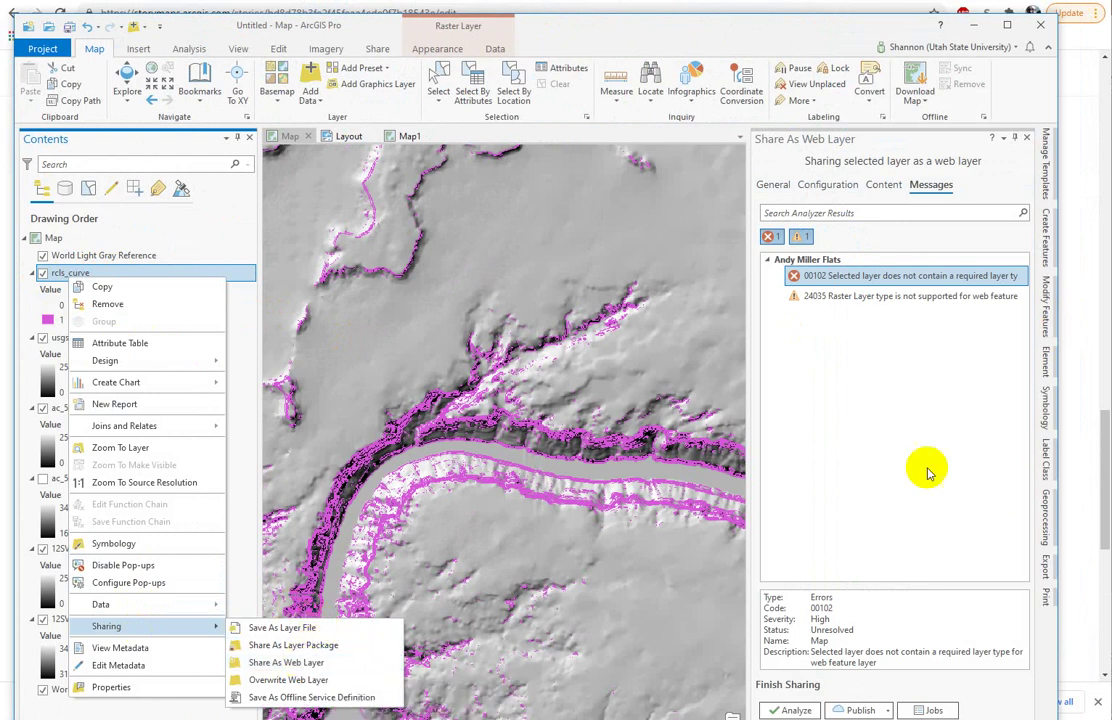
Switch to the Details of Digital Elevation story in the browser and start a new express map block below the image comparison.
click(975, 26)
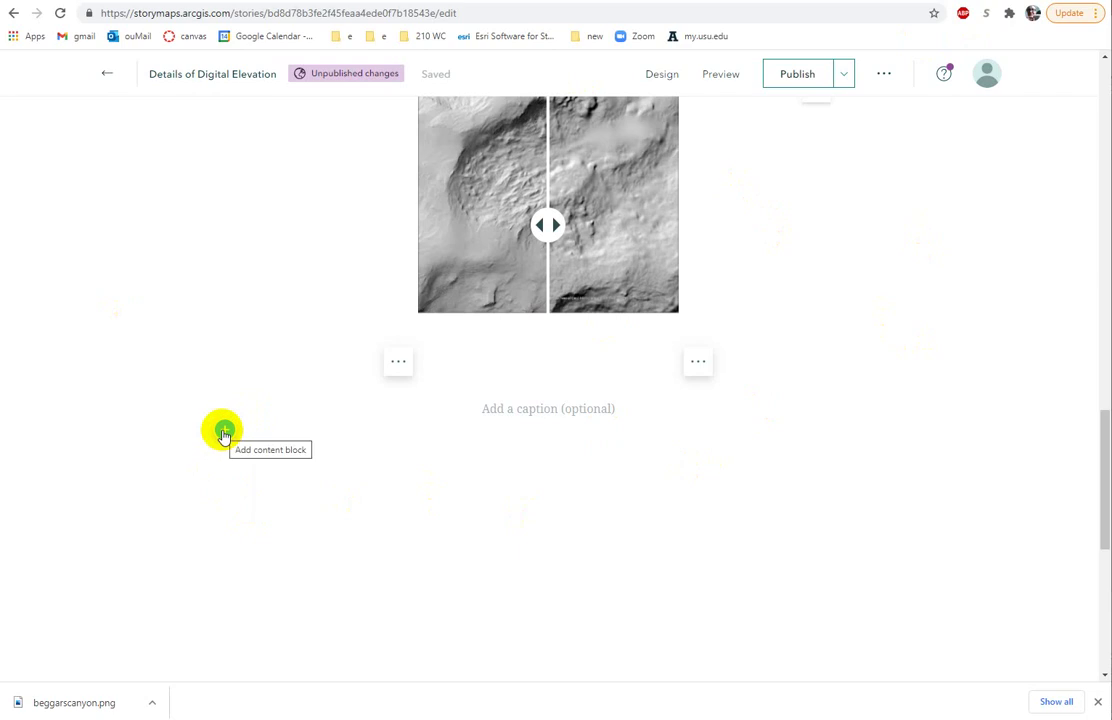
click(222, 431)
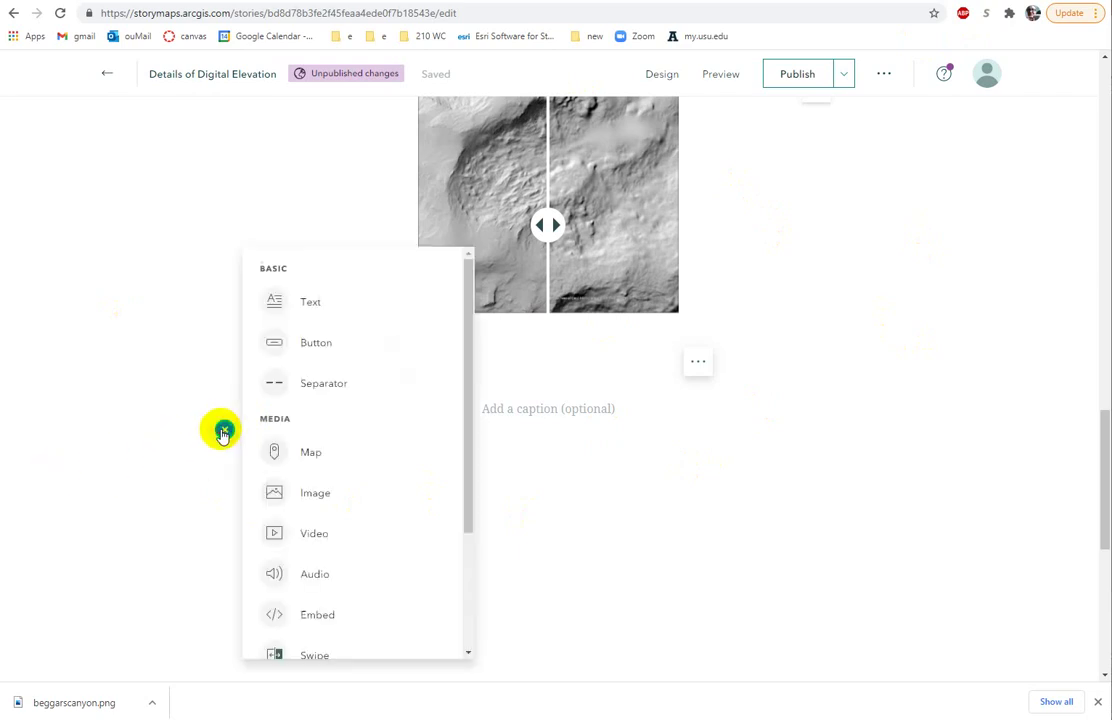
click(309, 456)
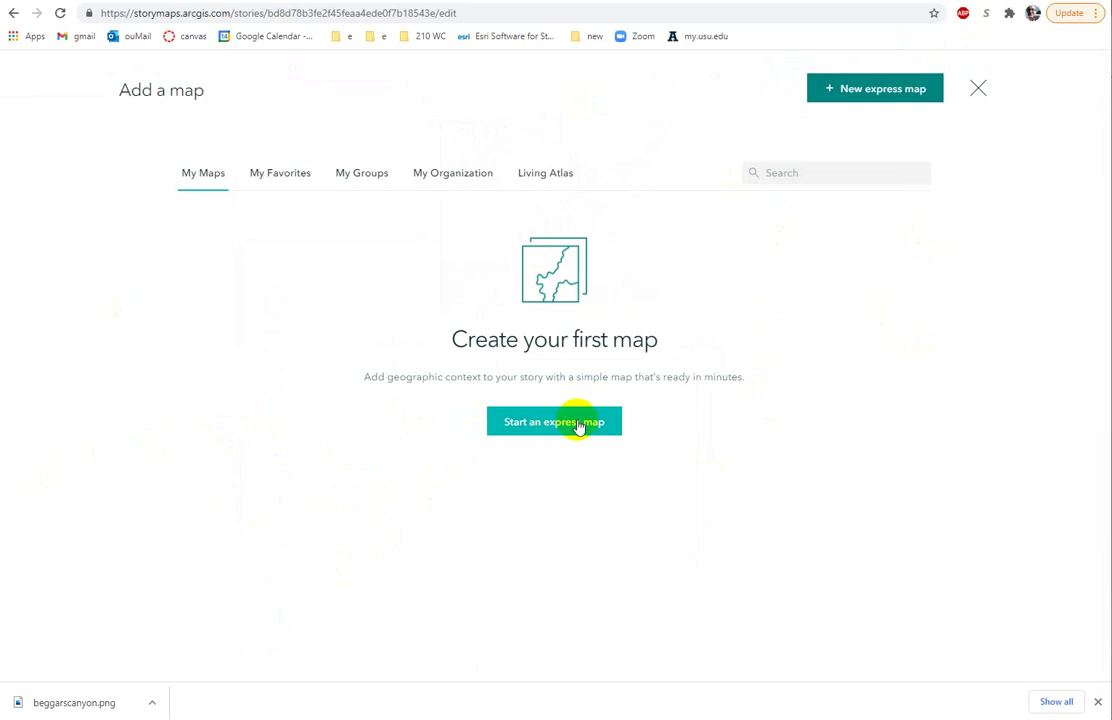
click(559, 425)
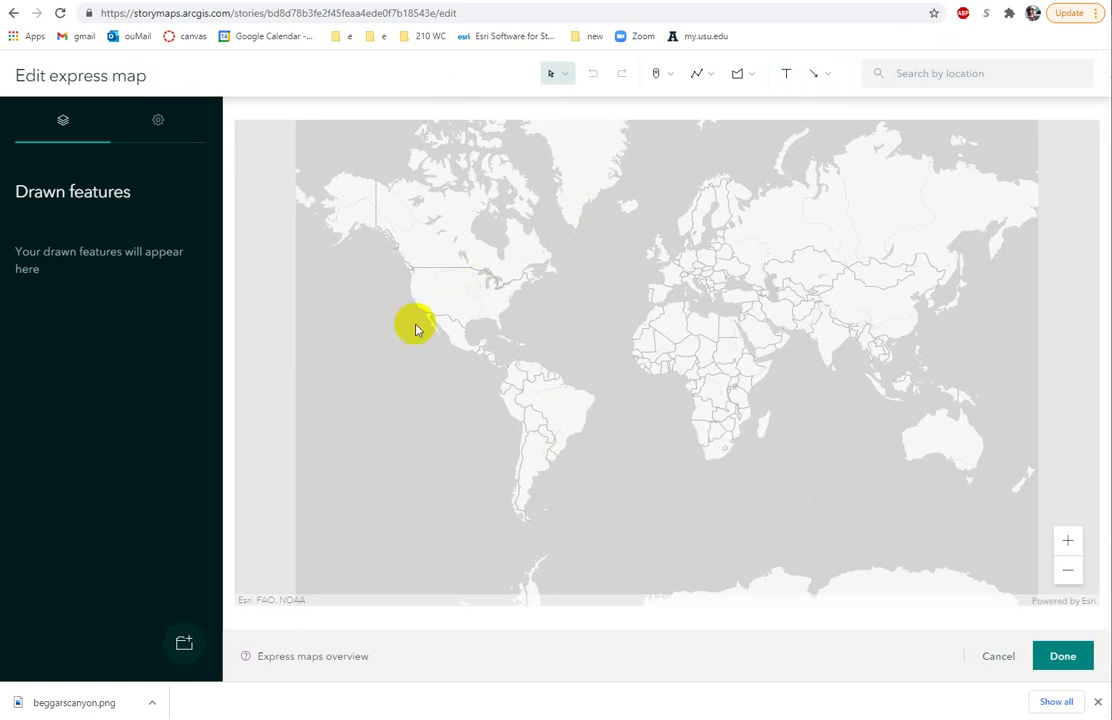
Look through the express maps overview, covering the drawing tools and finishing touches, and leave it.
click(333, 665)
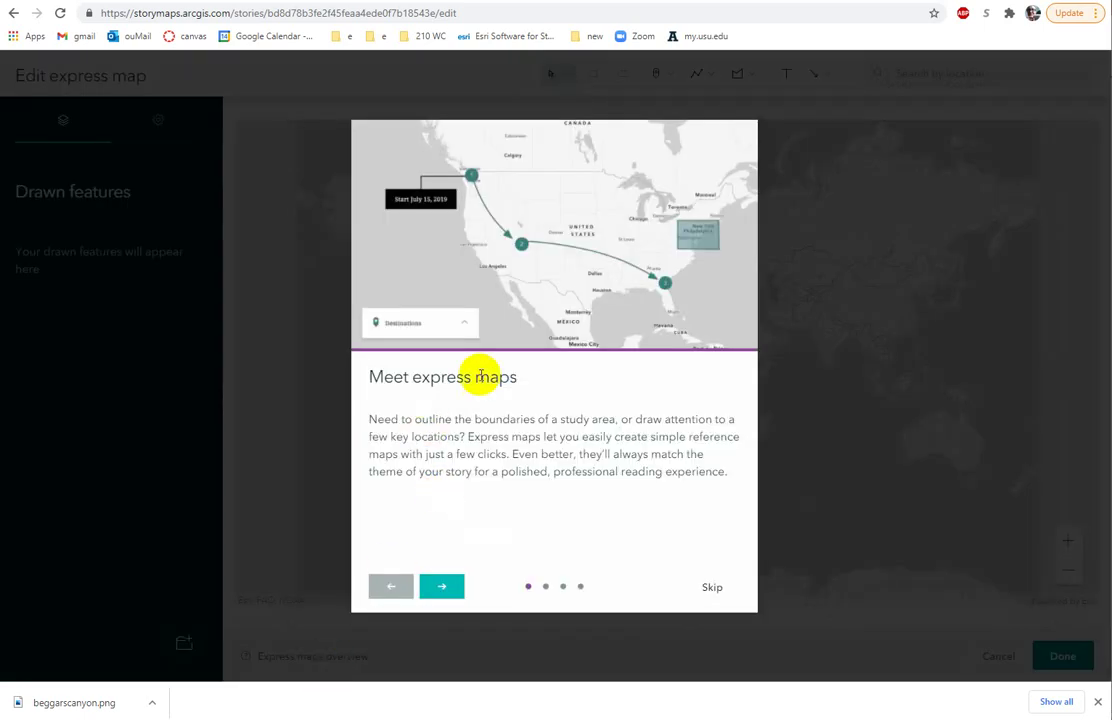
click(443, 588)
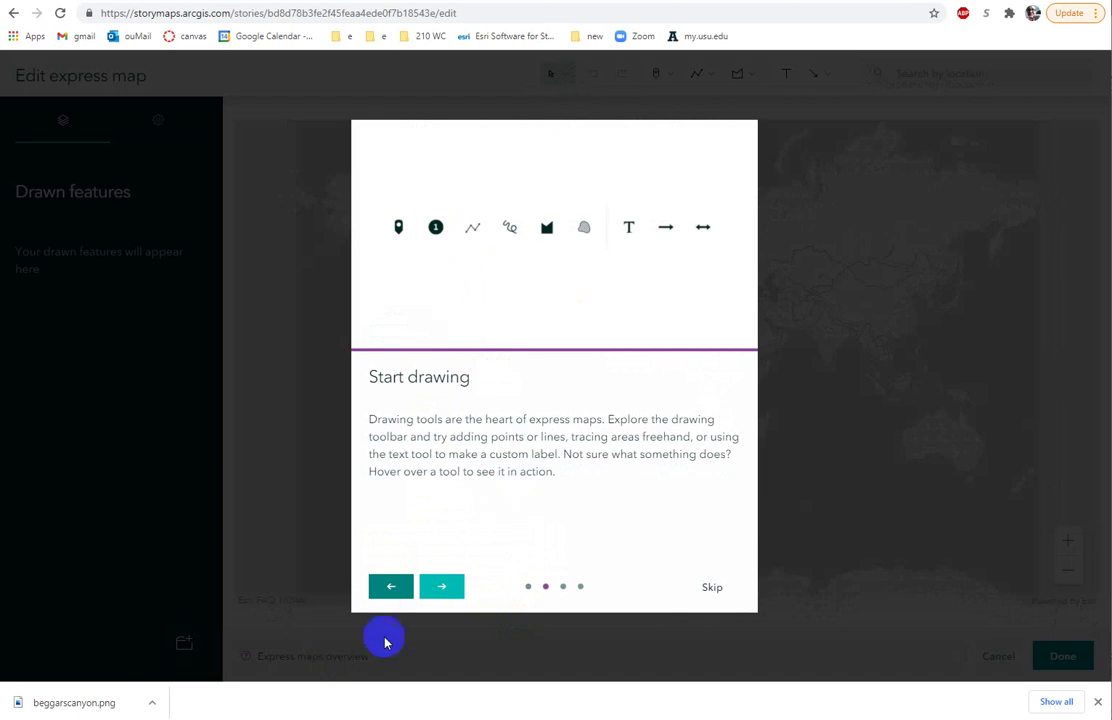
click(437, 596)
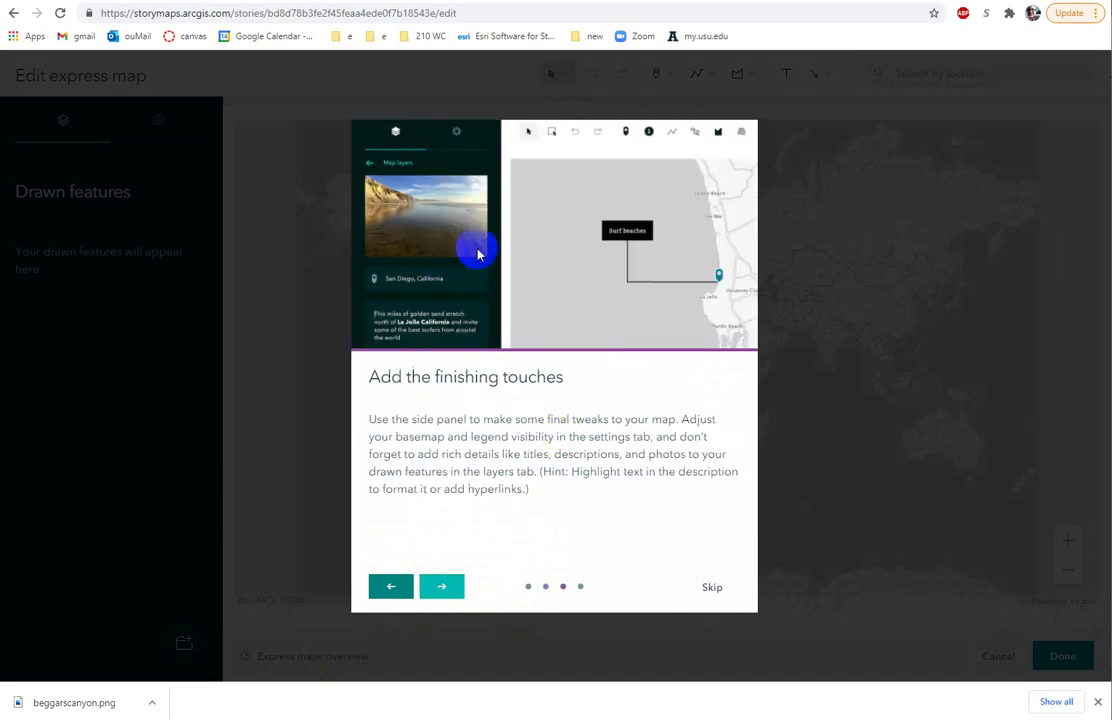
right_click(441, 585)
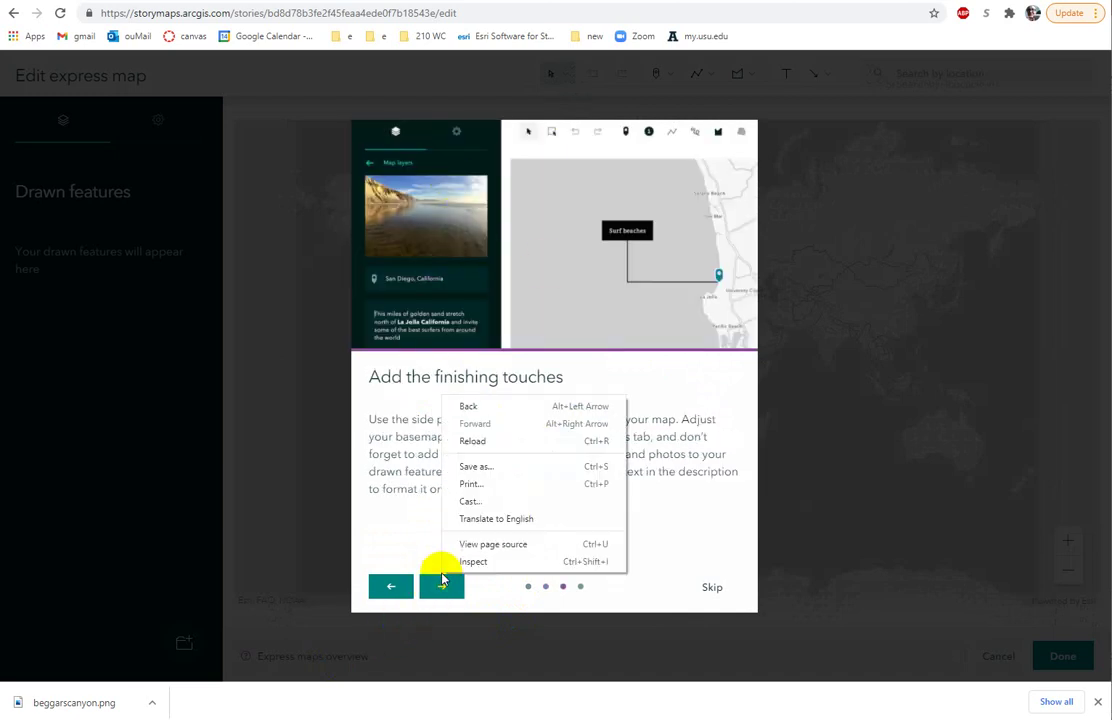
click(705, 587)
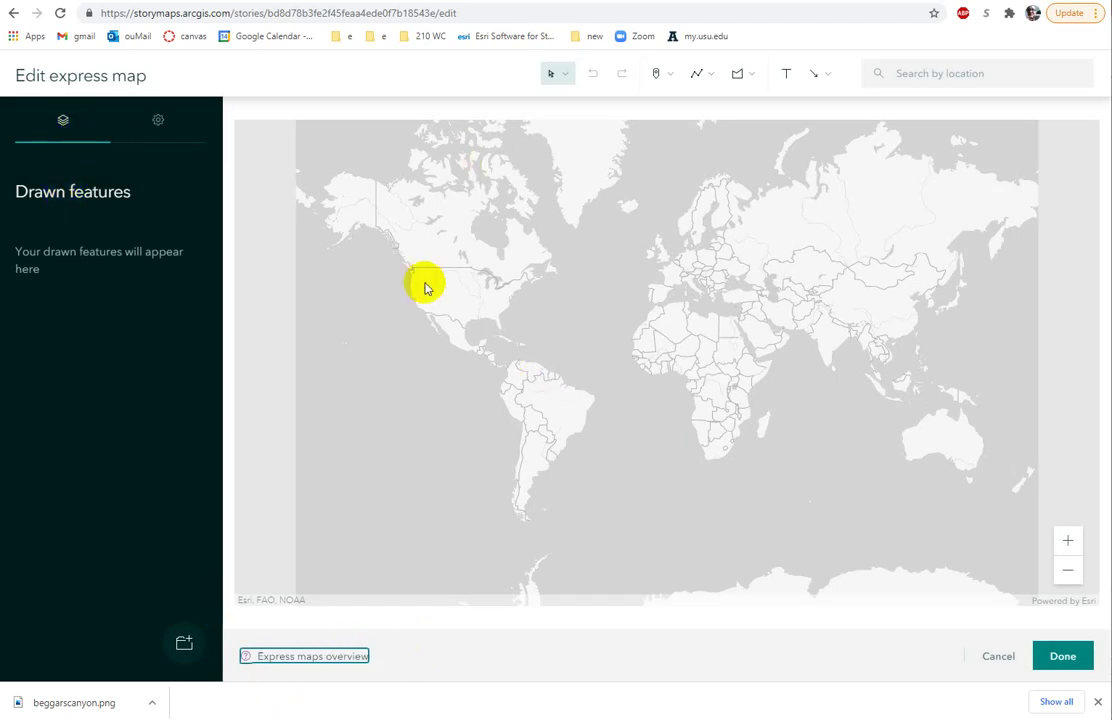
Frame the express map on the Salt Lake City area in northern Utah.
click(1069, 541)
drag(486, 361, 789, 491)
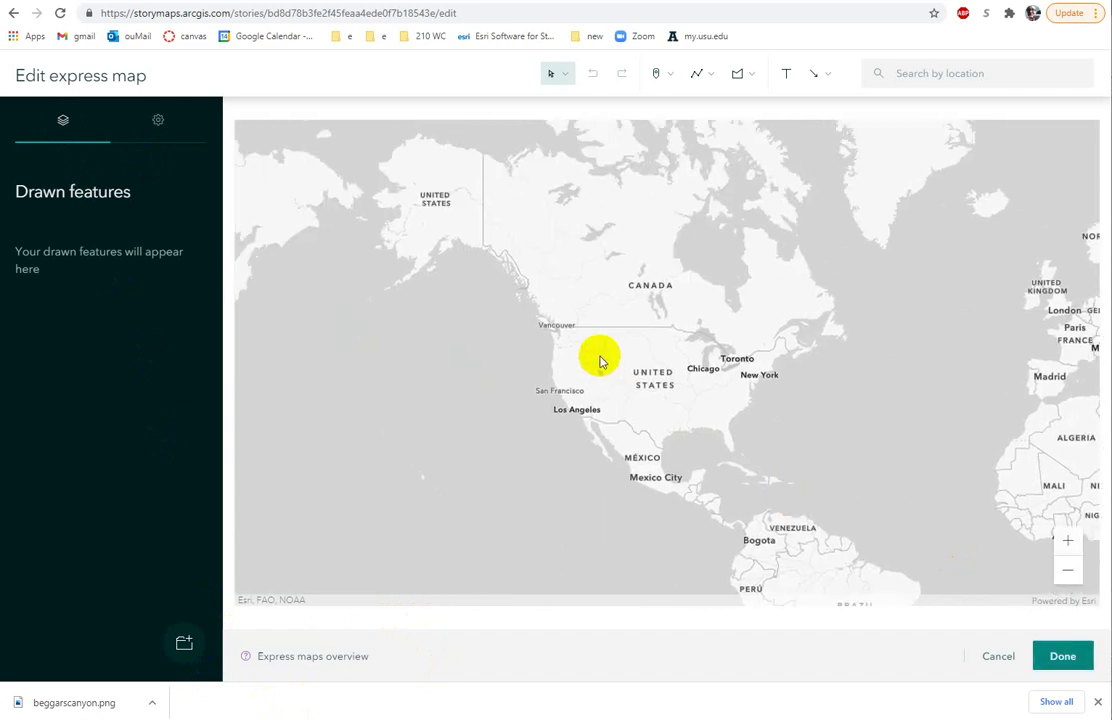
scroll(600, 362, up, 4)
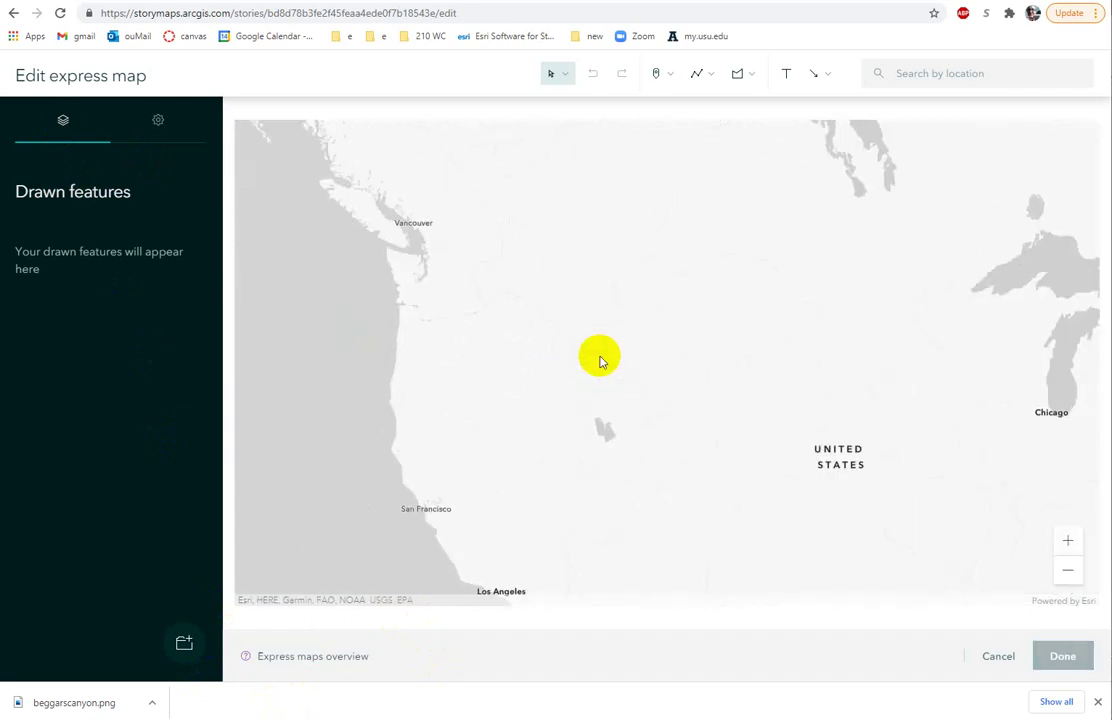
scroll(588, 439, up, 3)
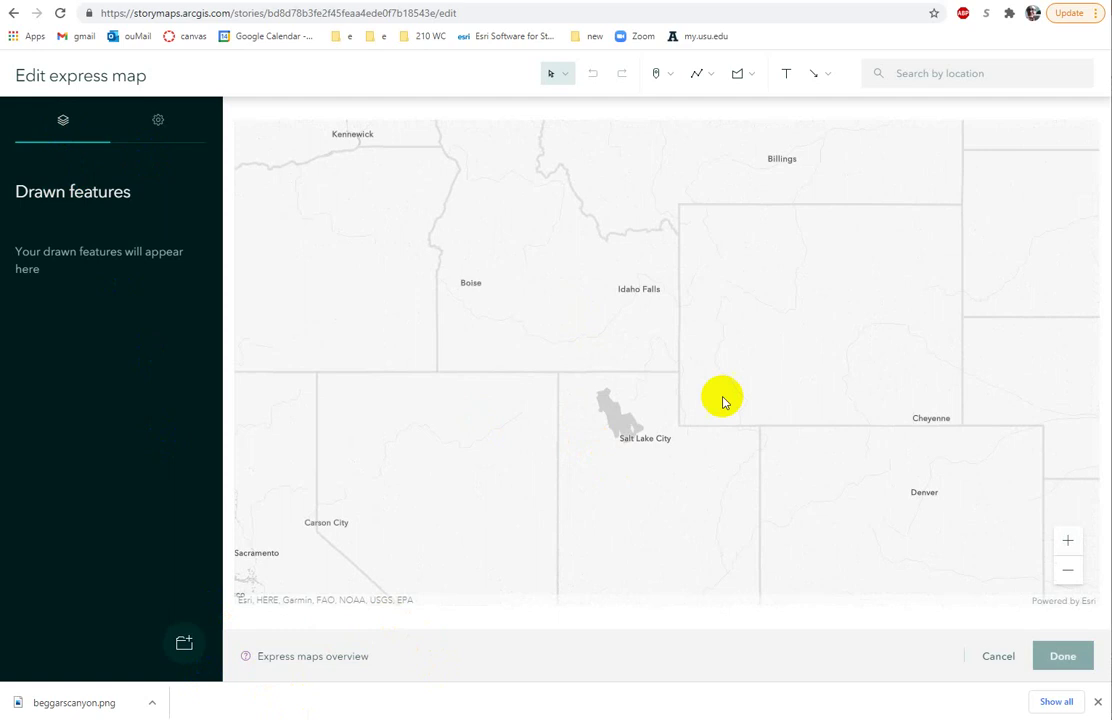
scroll(645, 431, up, 2)
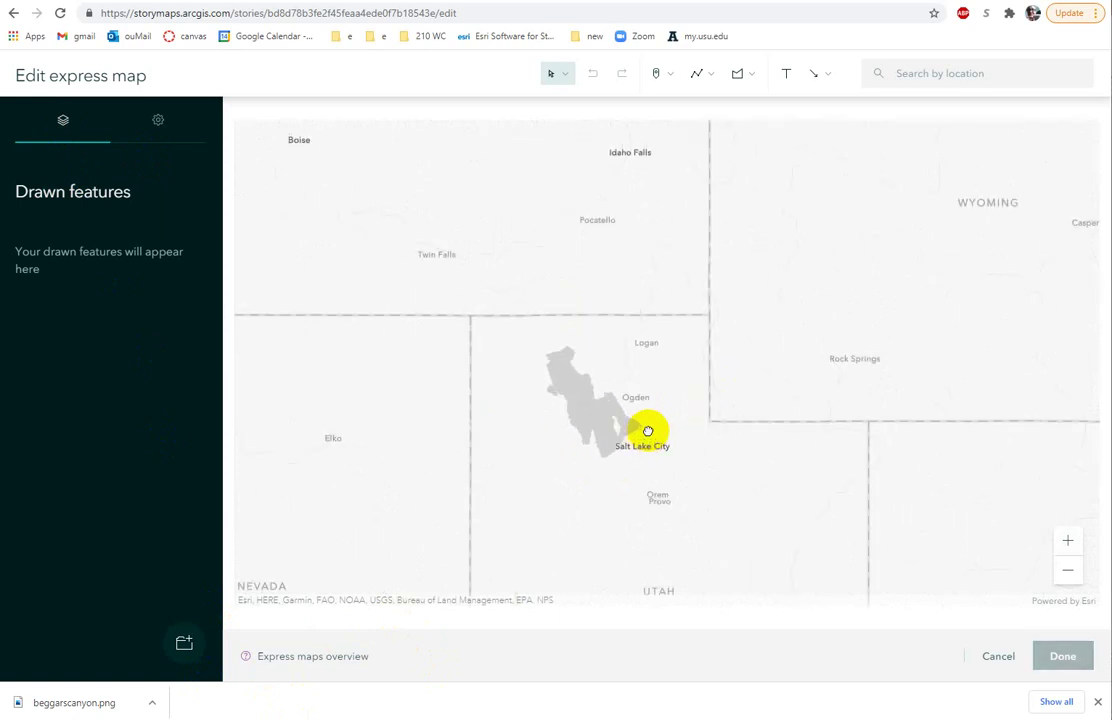
scroll(648, 431, up, 2)
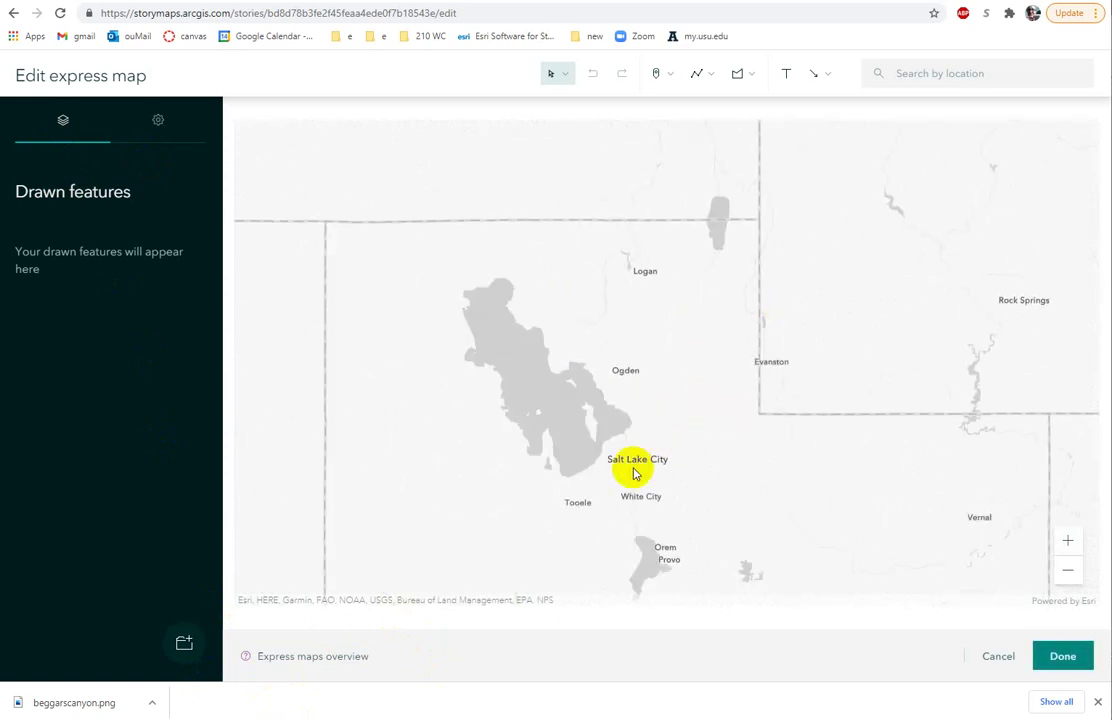
scroll(633, 474, up, 1)
scroll(730, 447, up, 1)
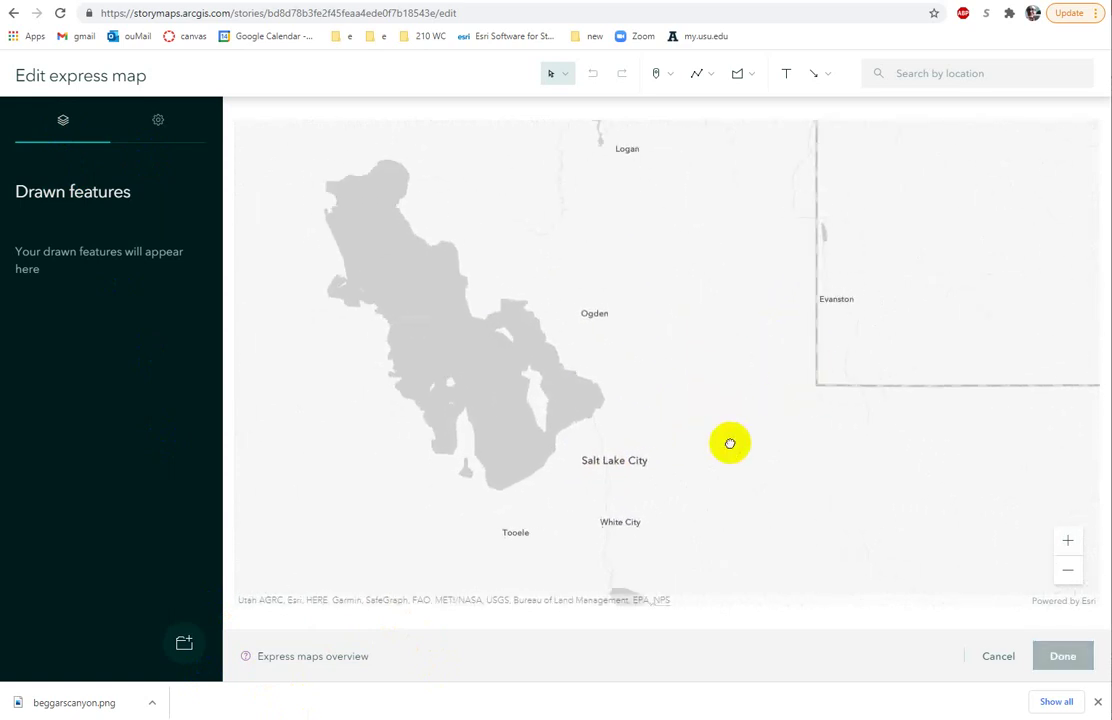
drag(657, 548, 626, 487)
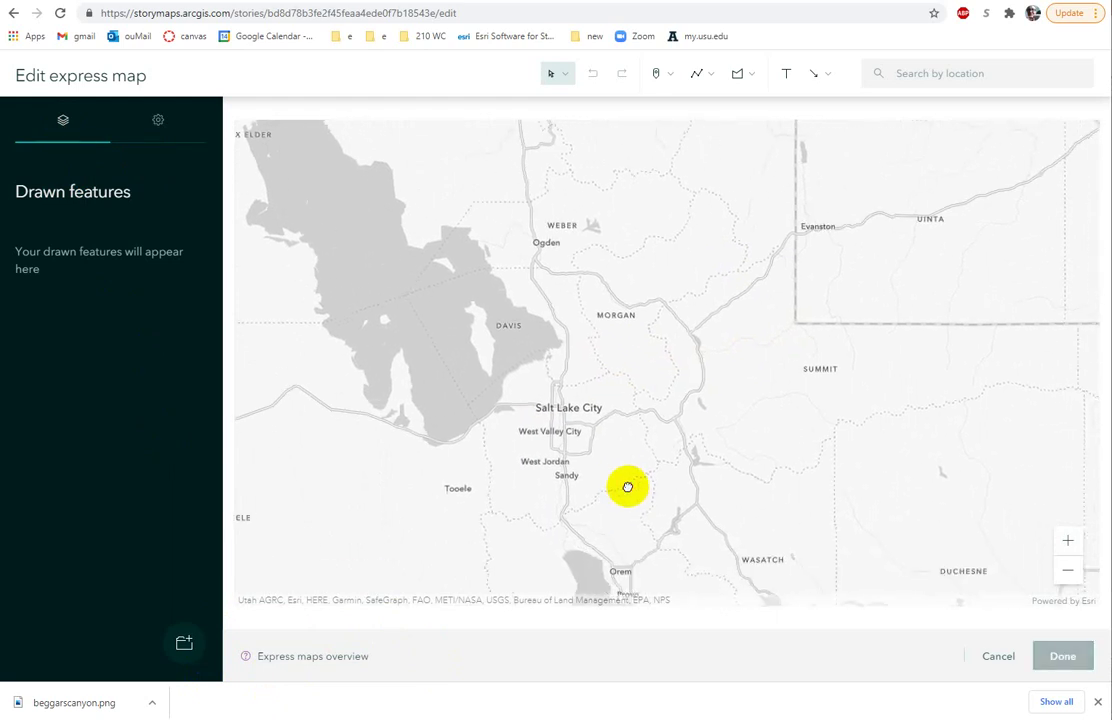
scroll(660, 476, up, 1)
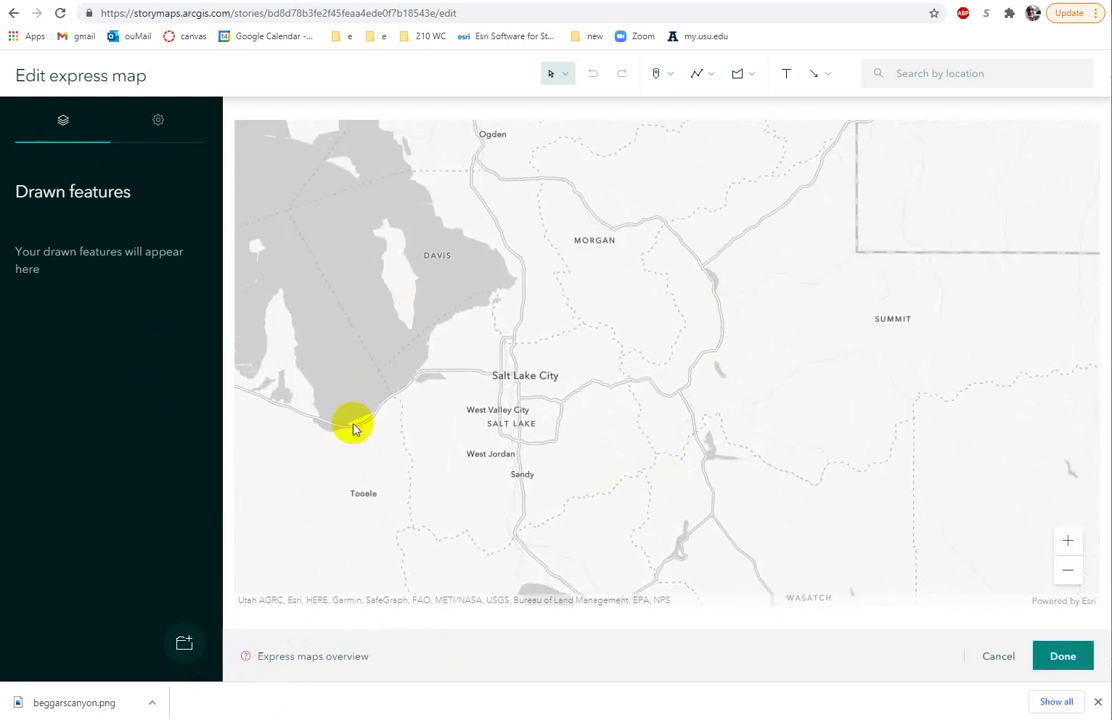
Change the express map's basemap to Charted Territory.
click(160, 120)
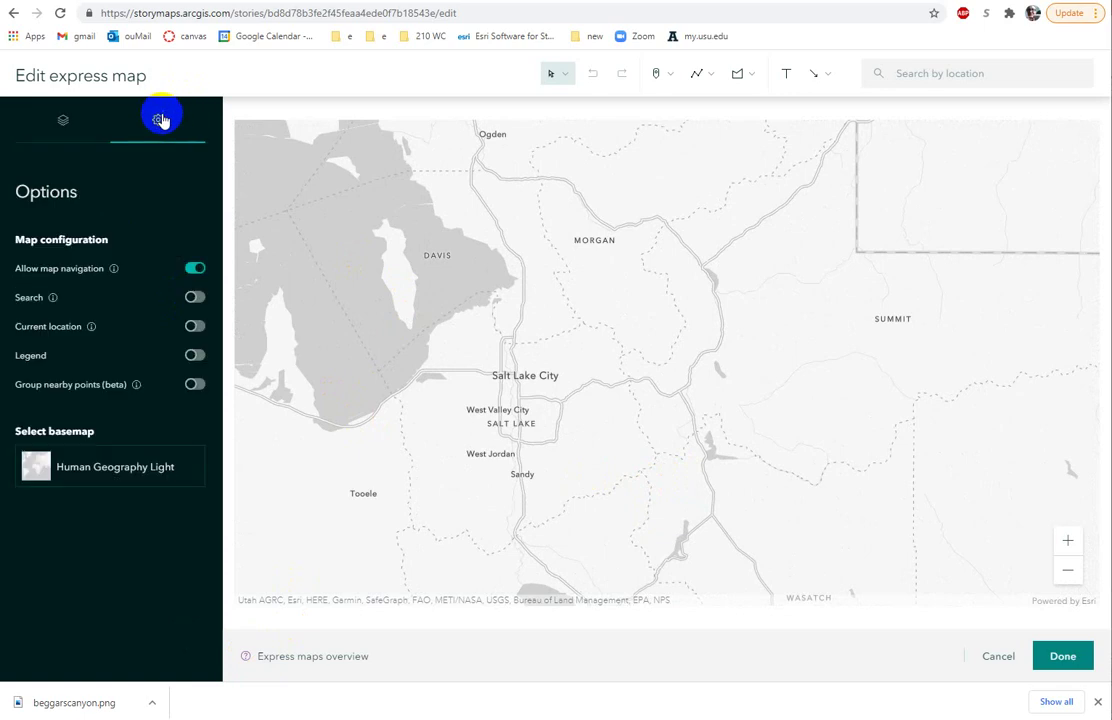
click(62, 119)
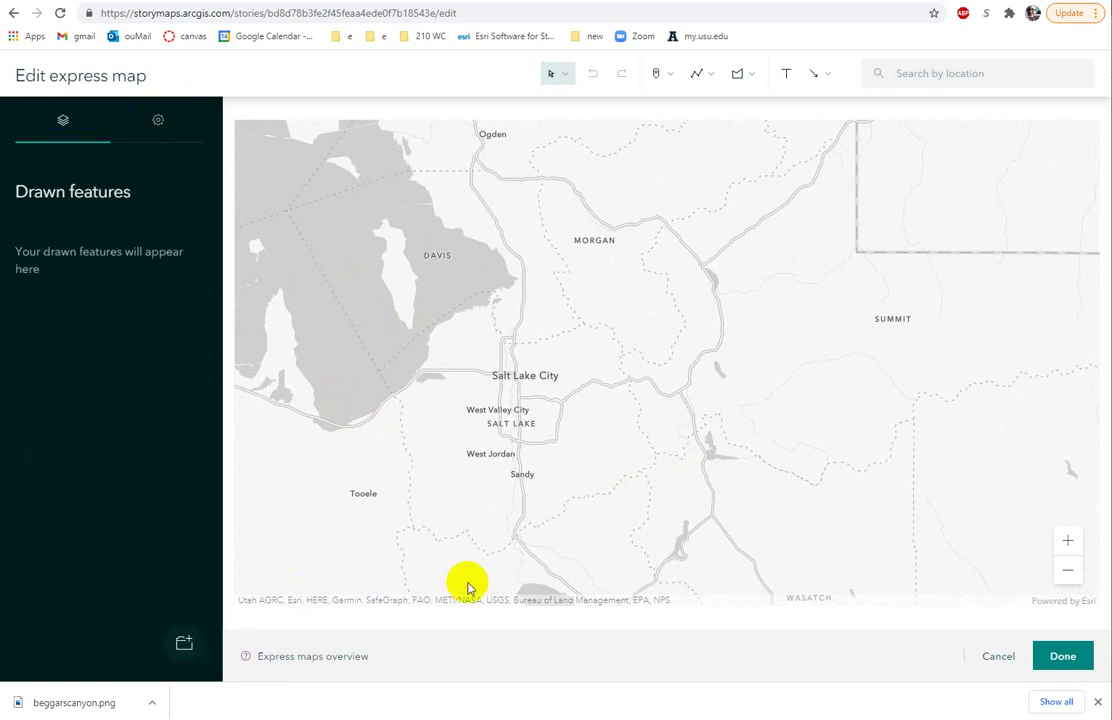
click(158, 125)
click(100, 468)
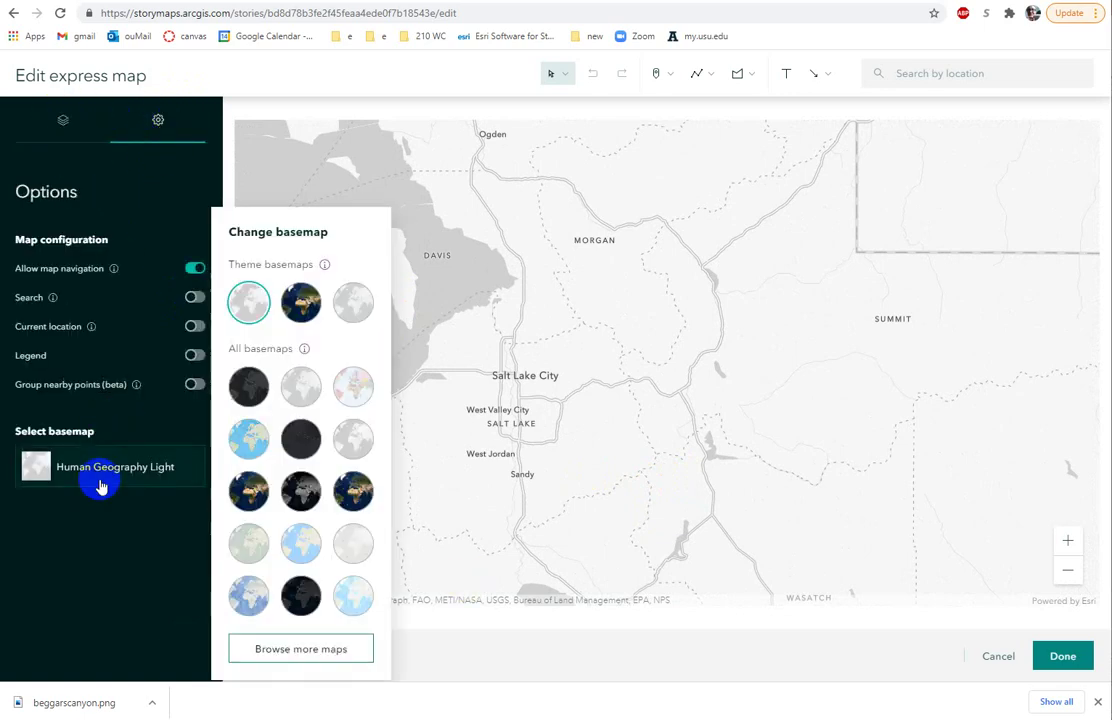
click(340, 395)
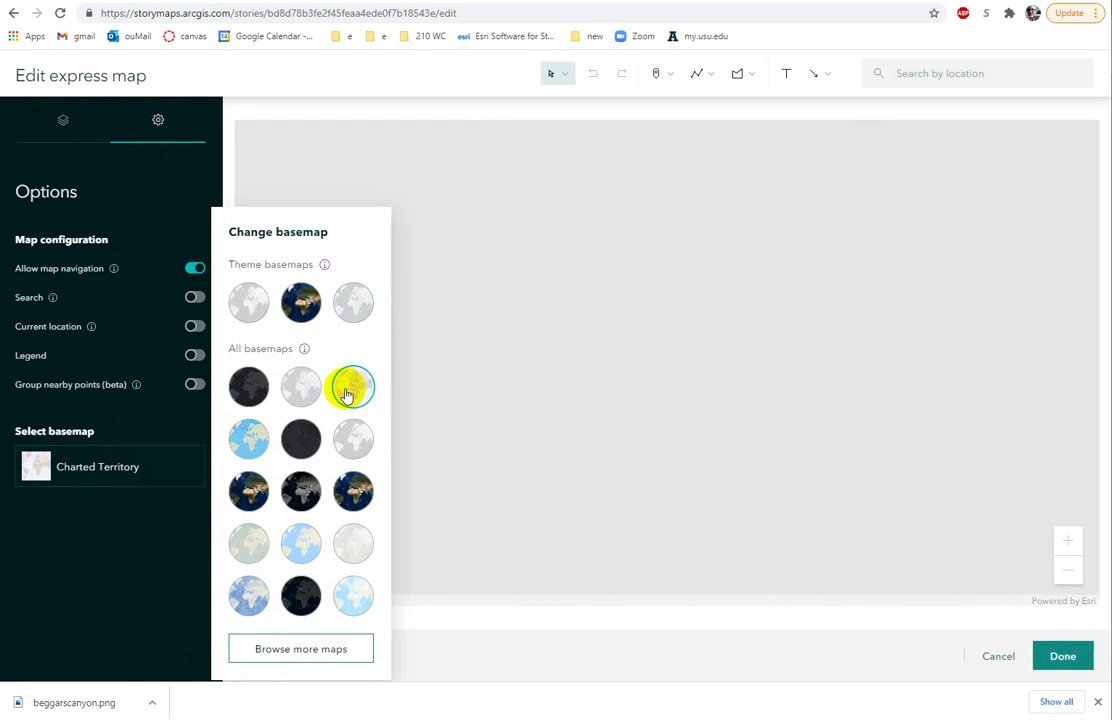
click(297, 651)
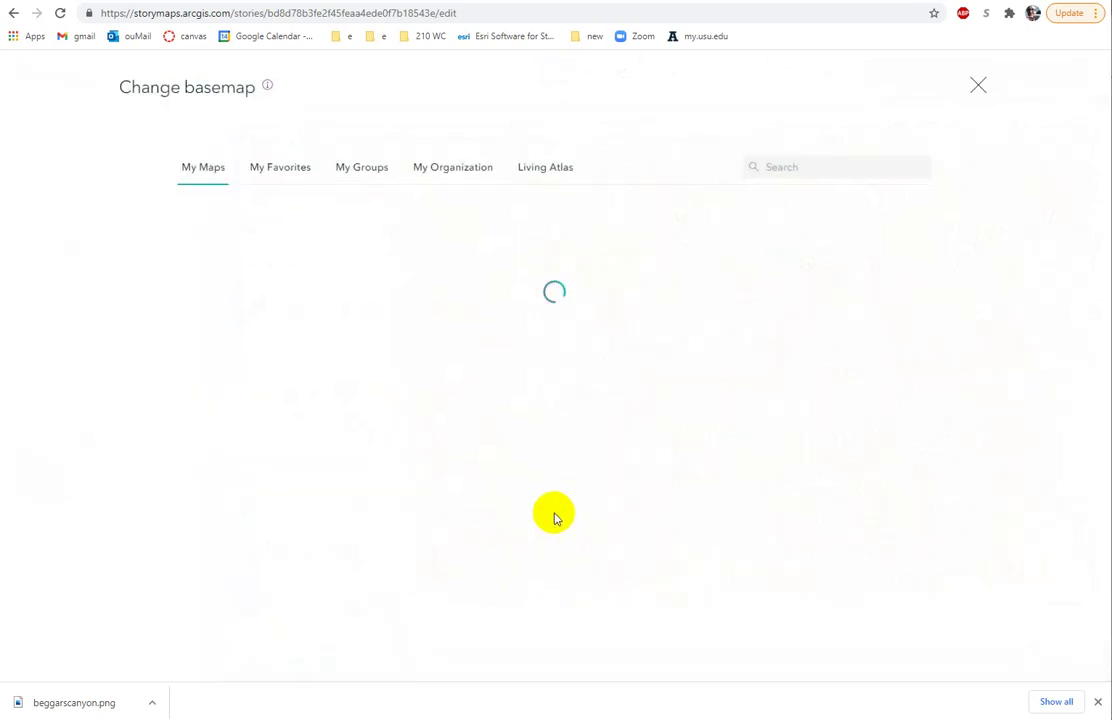
click(13, 13)
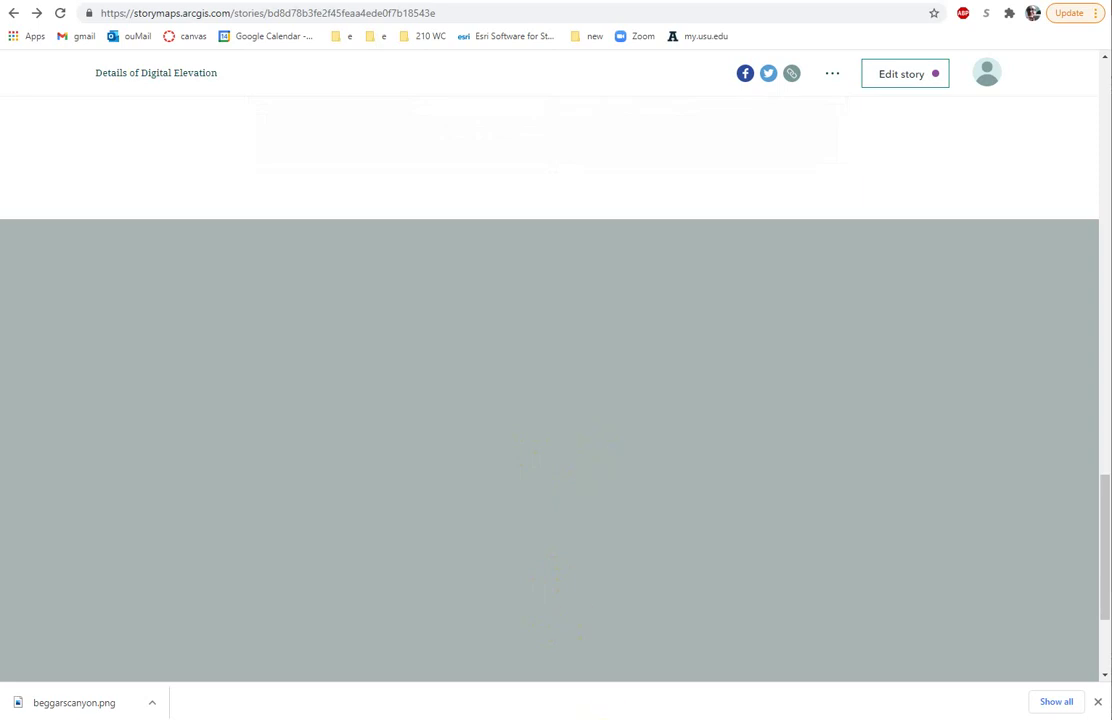
Mark a point in the mountains between Cottonwood and Little Cottonwood Canyons and attach a text annotation reading Beggar's Canyon.
scroll(763, 331, up, 1)
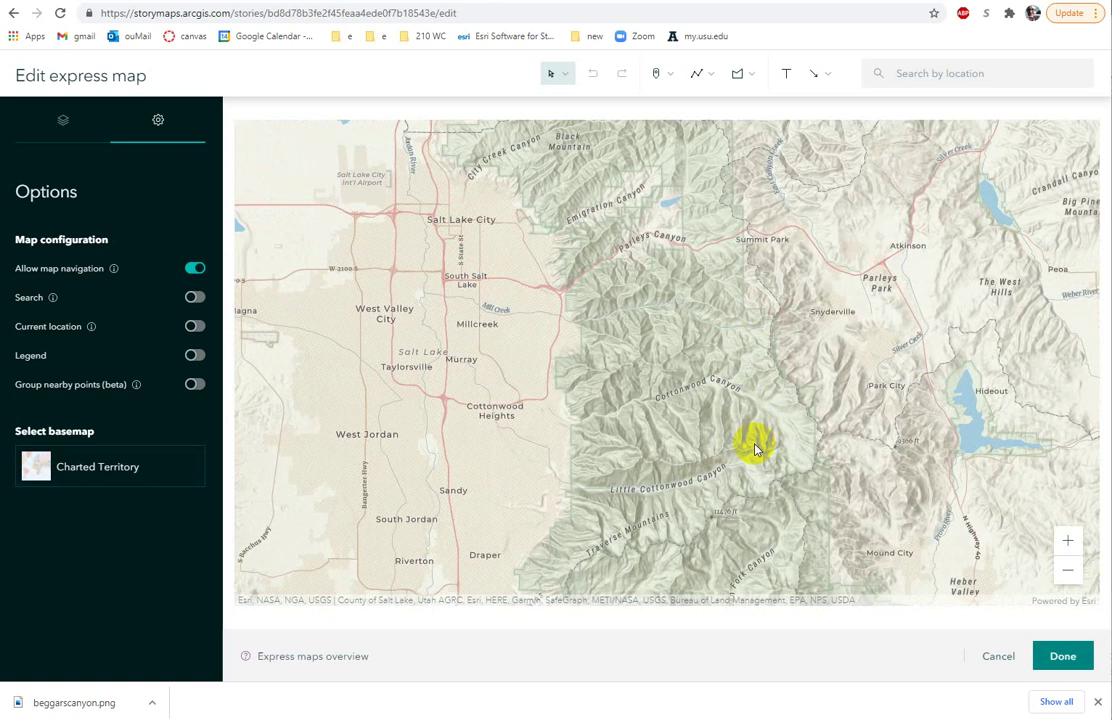
click(656, 78)
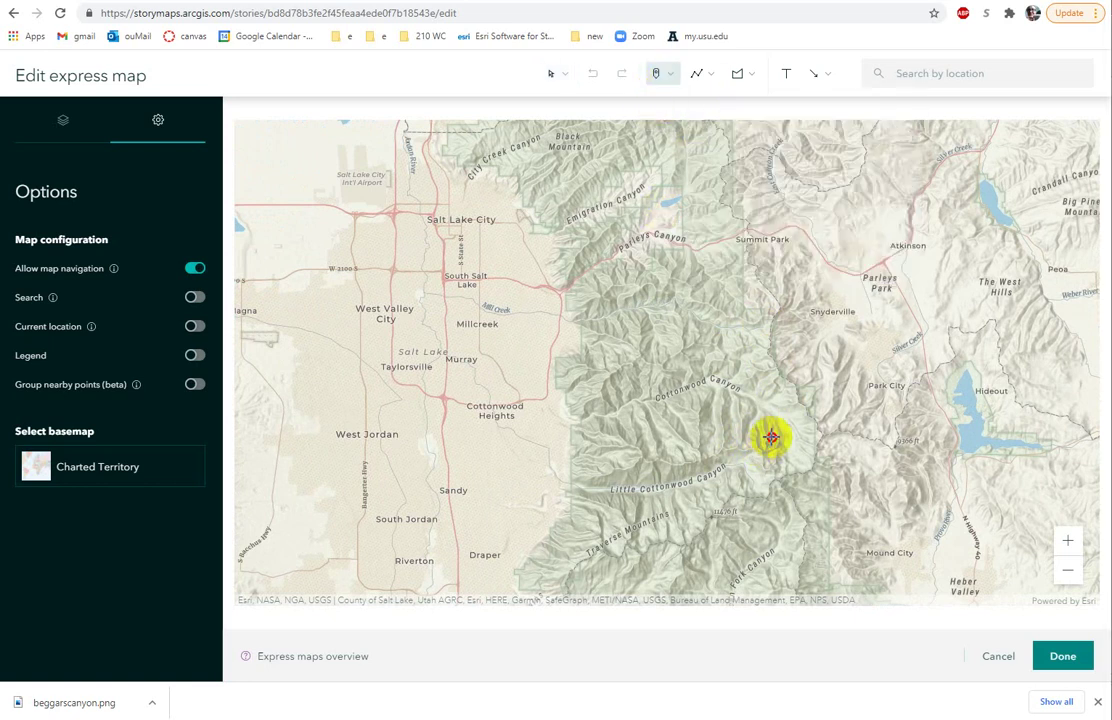
click(786, 76)
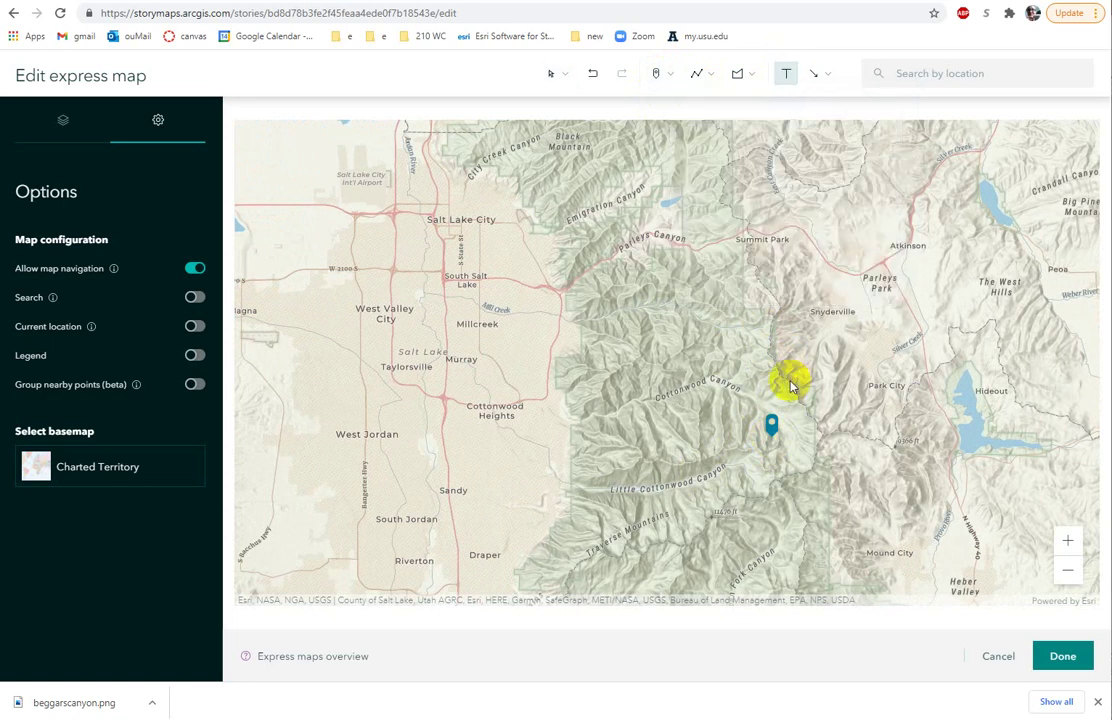
mouse_move(790, 385)
mouse_down()
mouse_move(898, 405)
mouse_move(771, 432)
mouse_up()
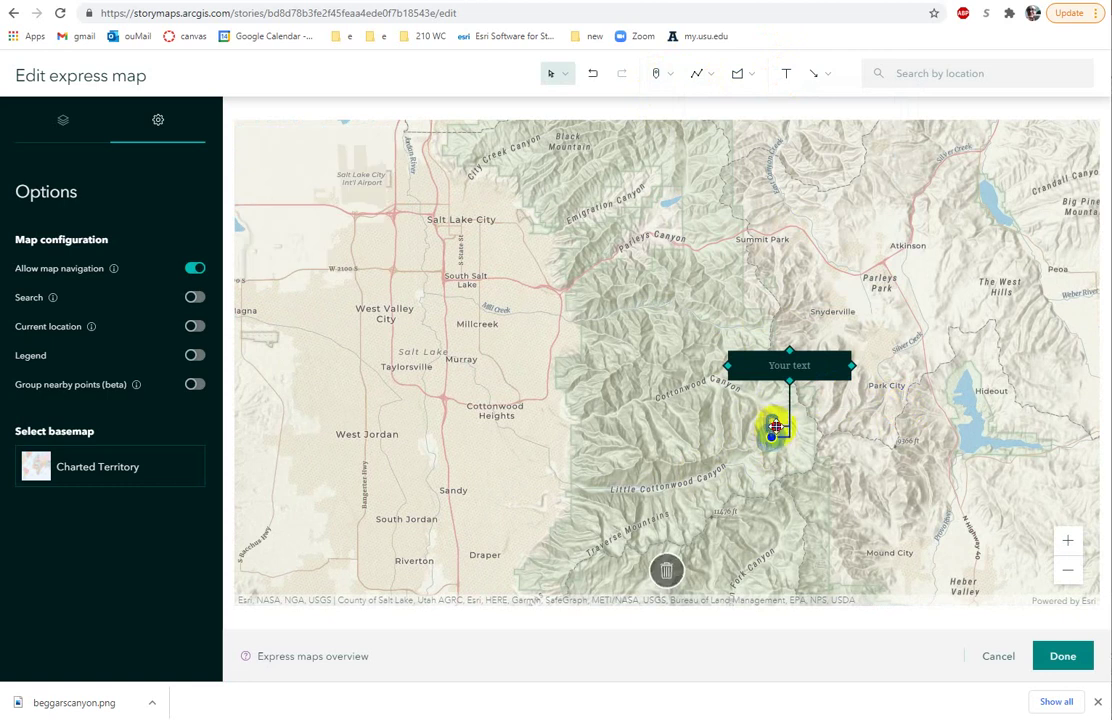
click(811, 362)
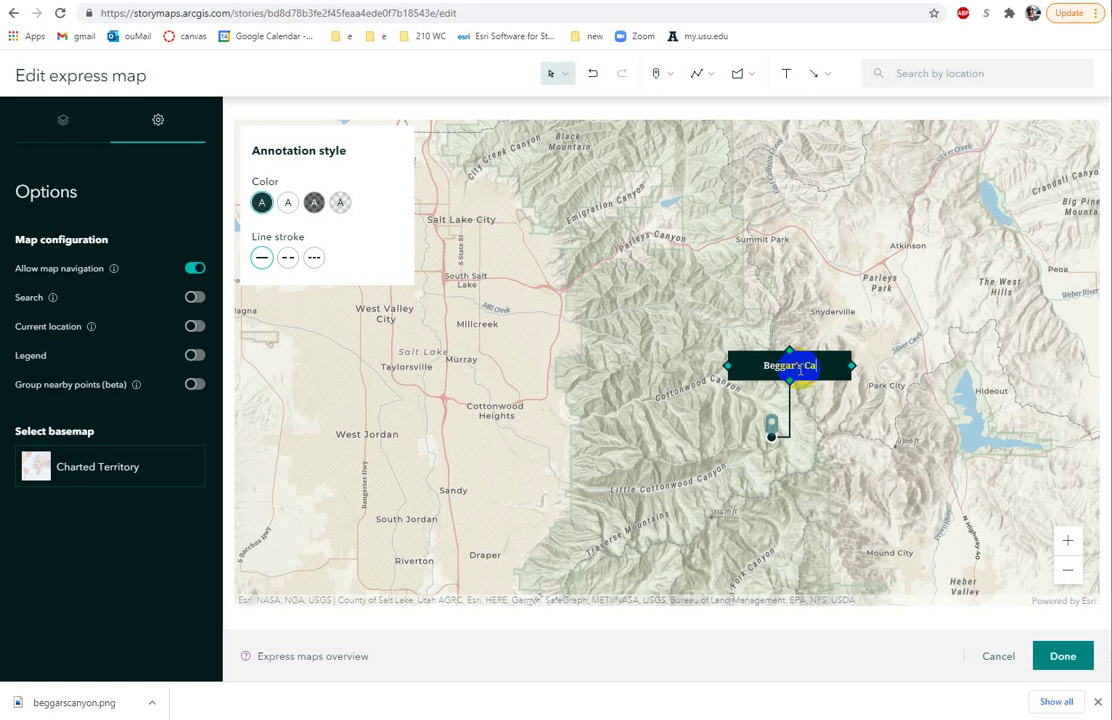
click(844, 422)
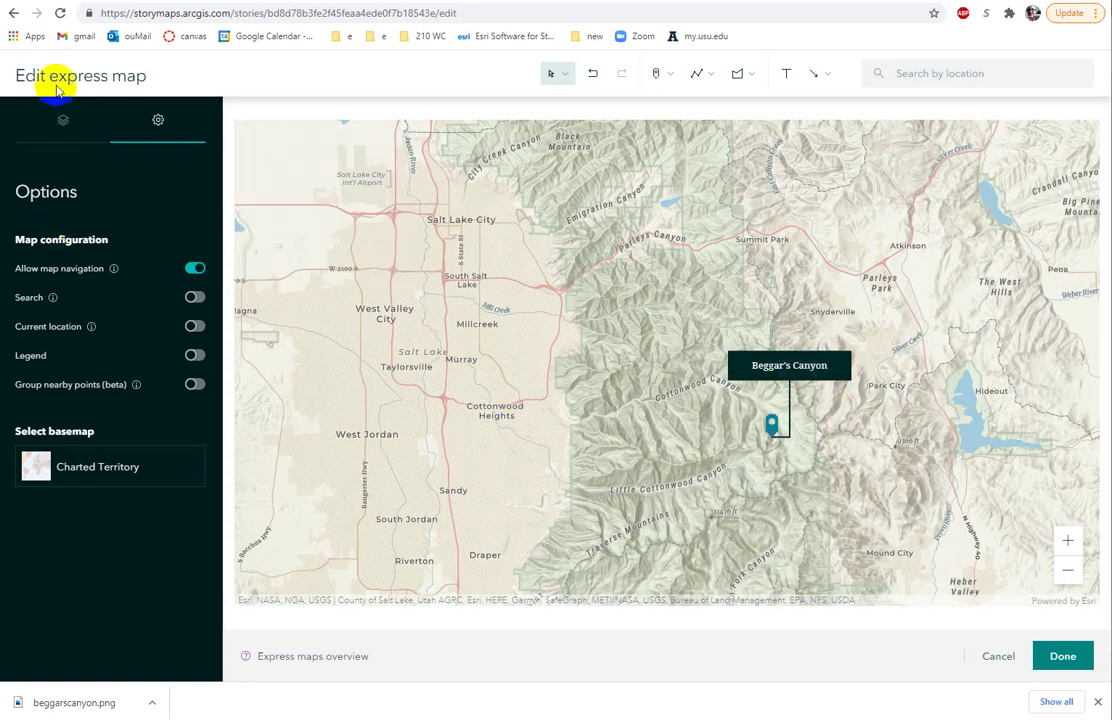
Name the drawn point Beggar's Canyon and add beggarscanyon.png to it from the Storymaps folder in the 4930_WATS_2021 images.
click(62, 128)
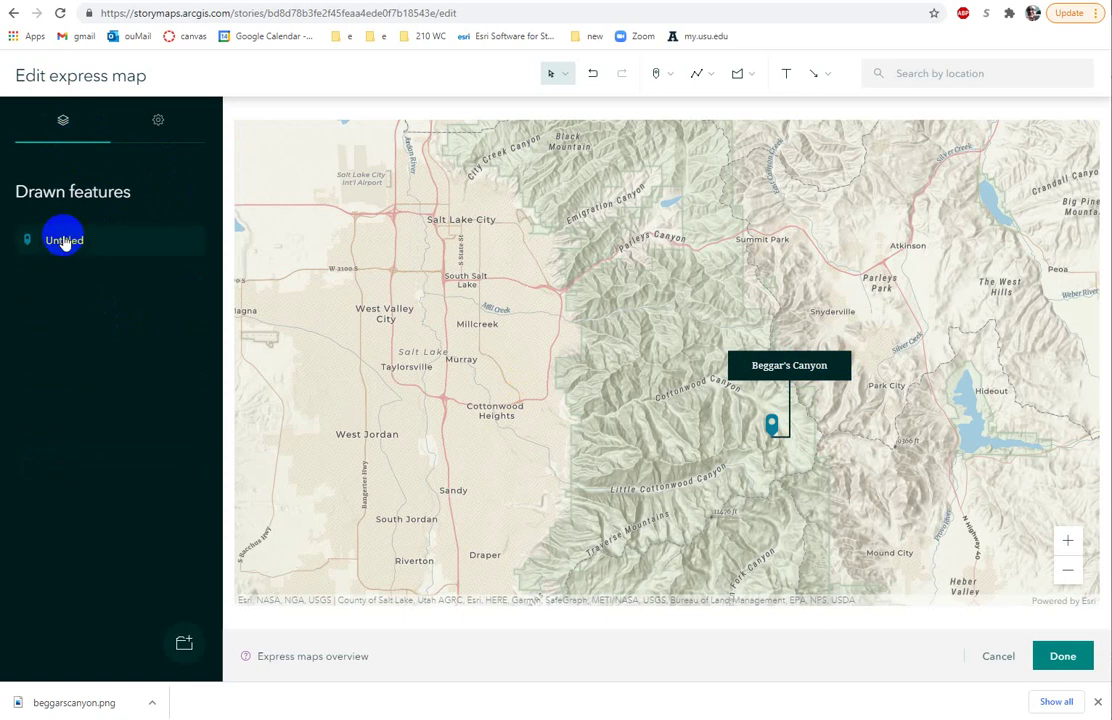
click(72, 250)
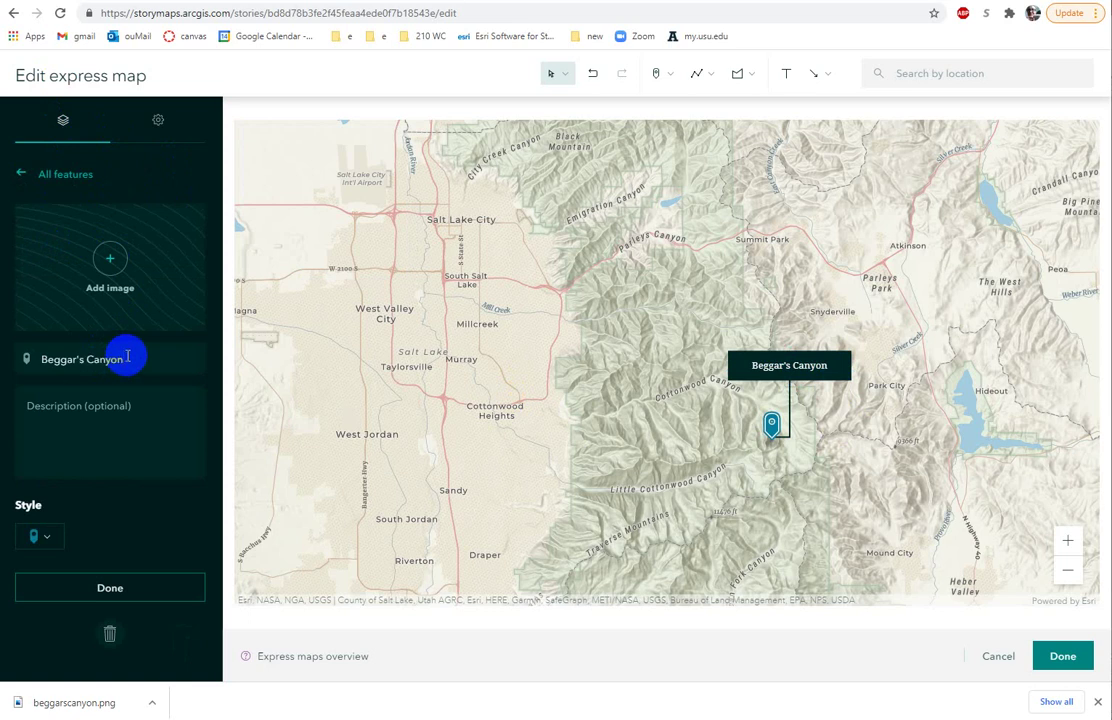
click(110, 258)
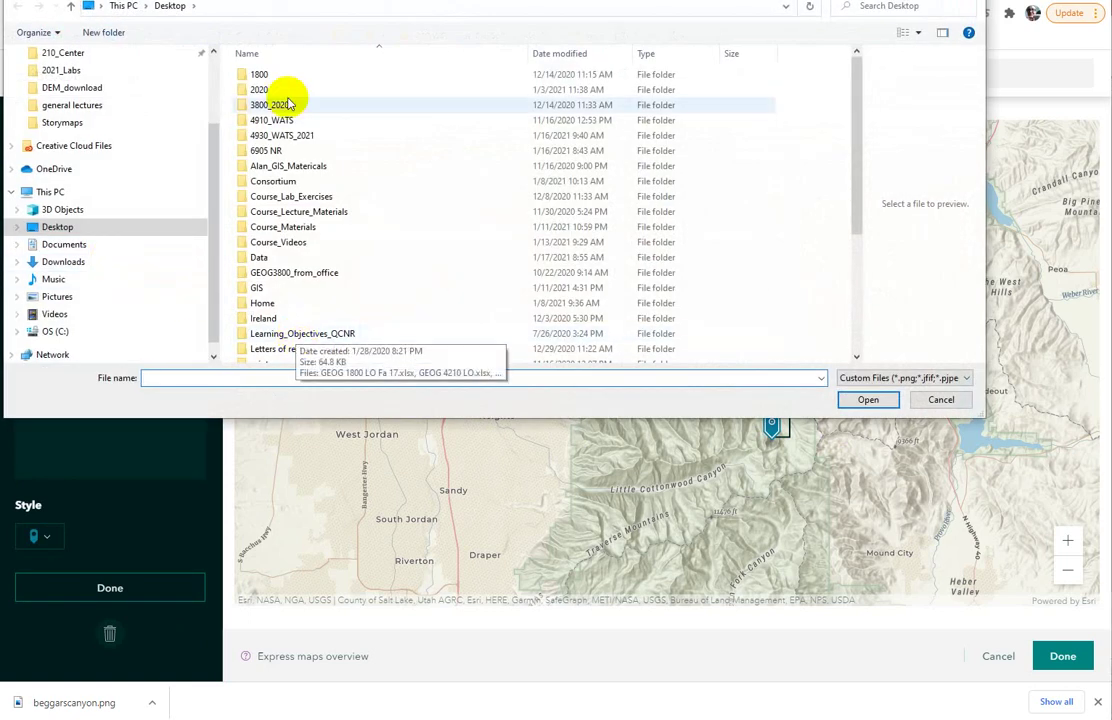
click(293, 137)
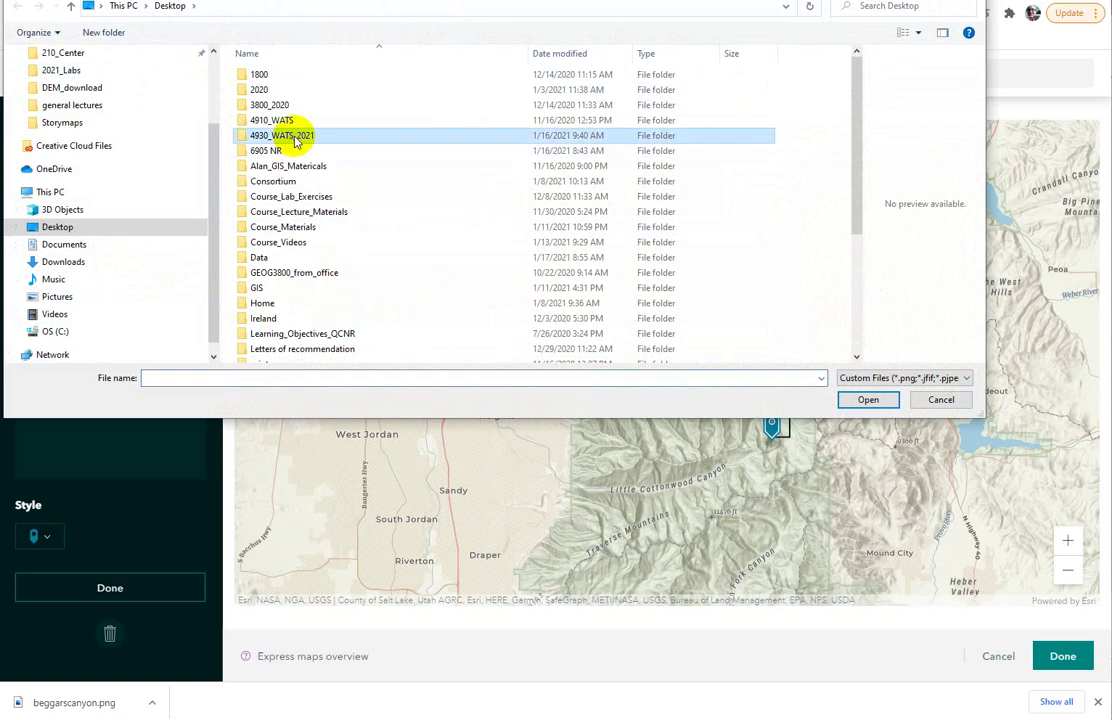
double_click(275, 140)
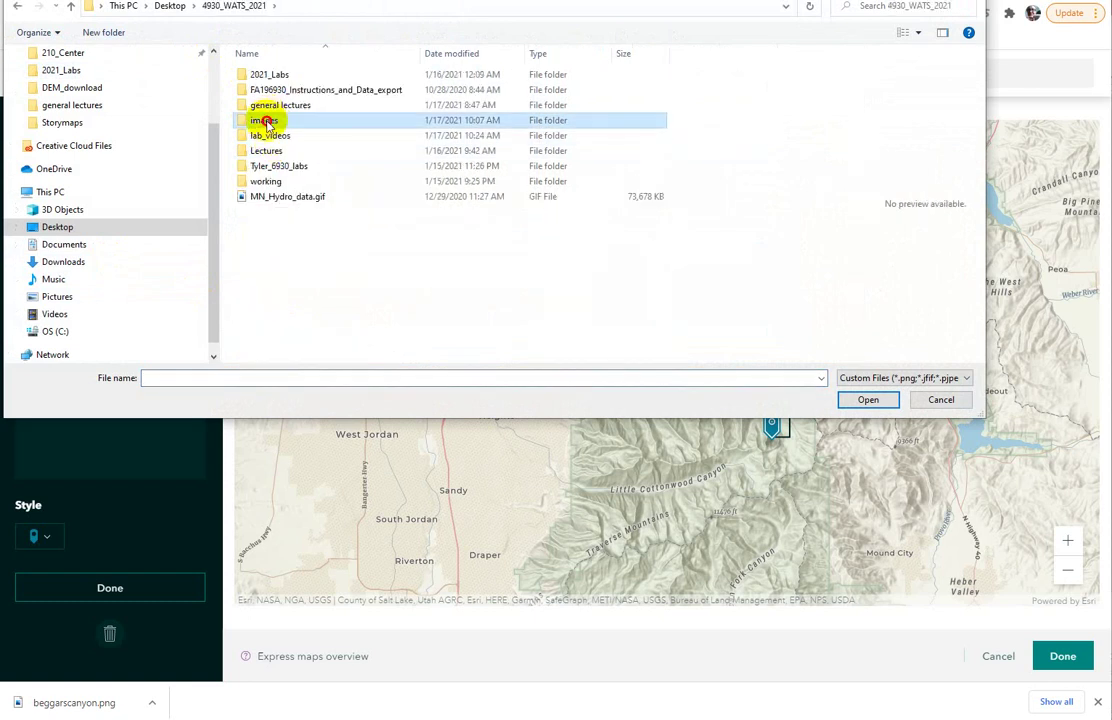
double_click(268, 117)
double_click(358, 100)
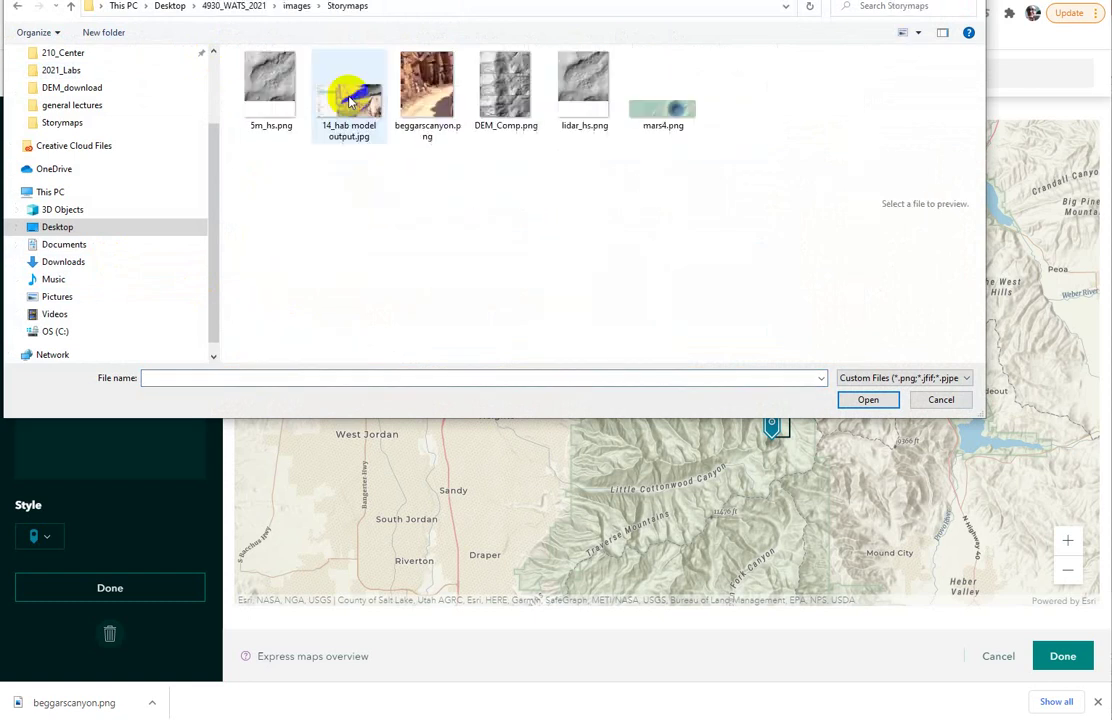
click(440, 100)
click(868, 401)
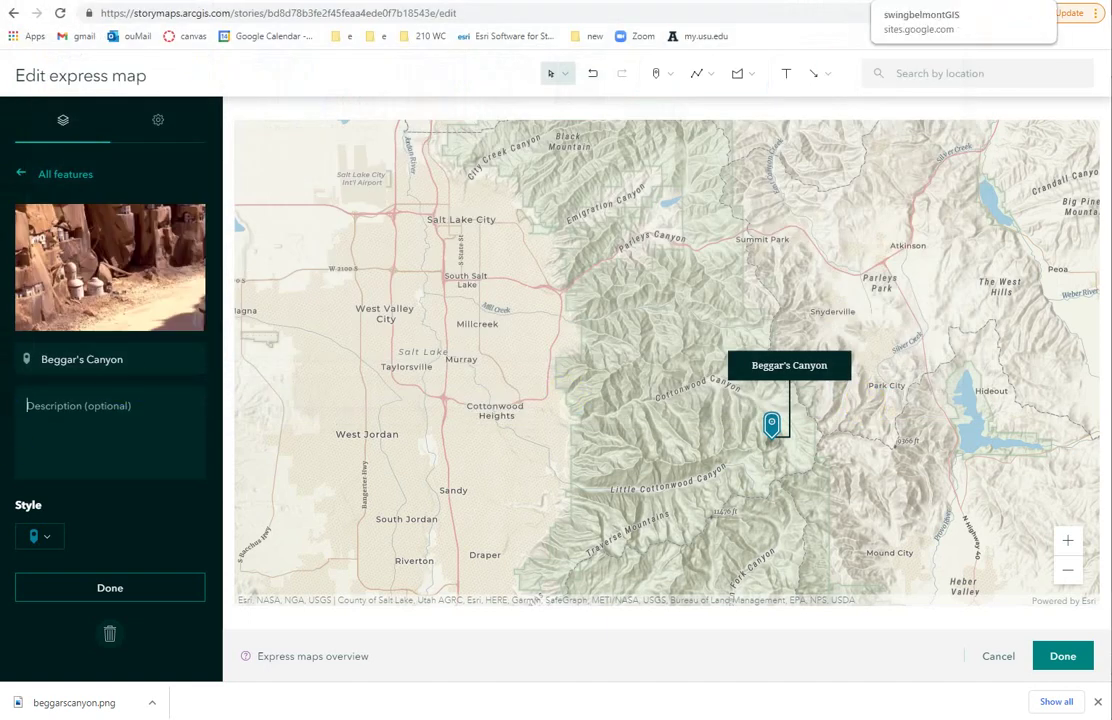
Copy the licensing statement from the summary of the Inhabited Beggar's Canyon image on Wookieepedia and close the image view.
click(848, 0)
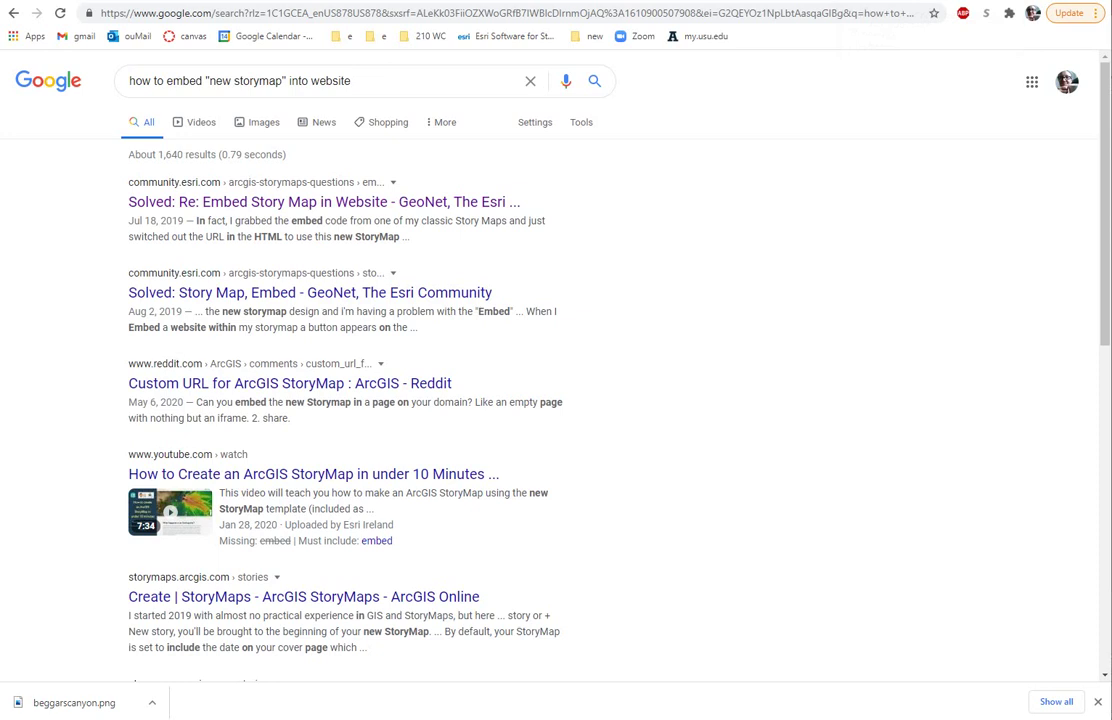
key(ctrl+Tab)
key(ctrl+Tab)
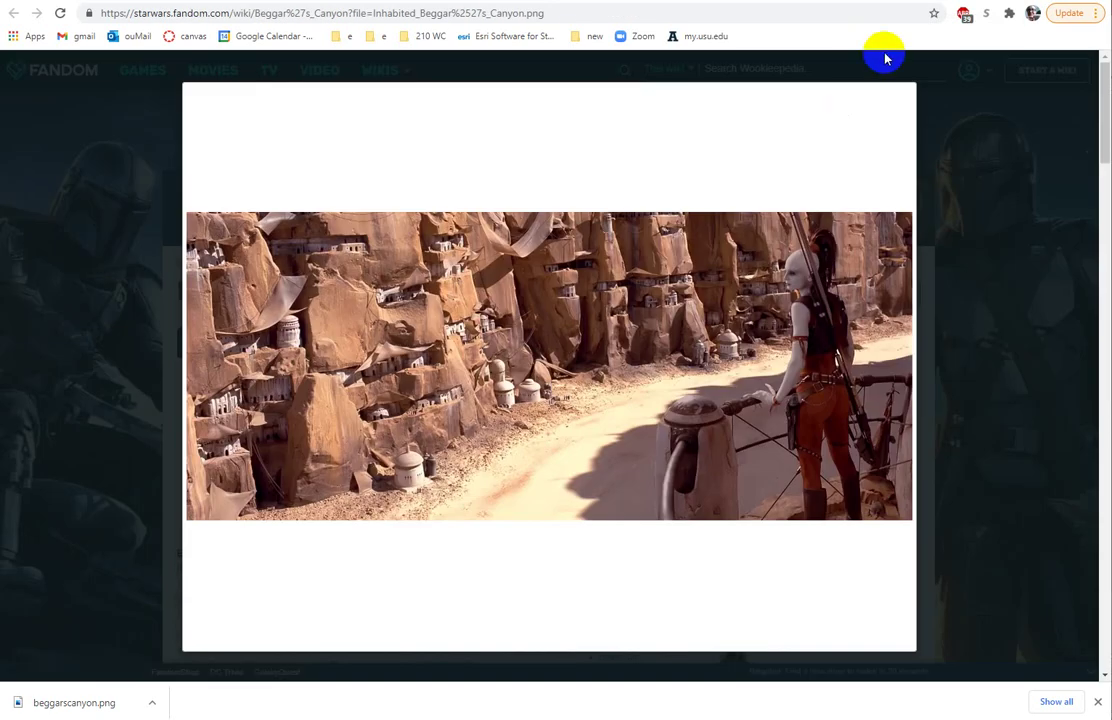
mouse_move(457, 166)
mouse_move(365, 104)
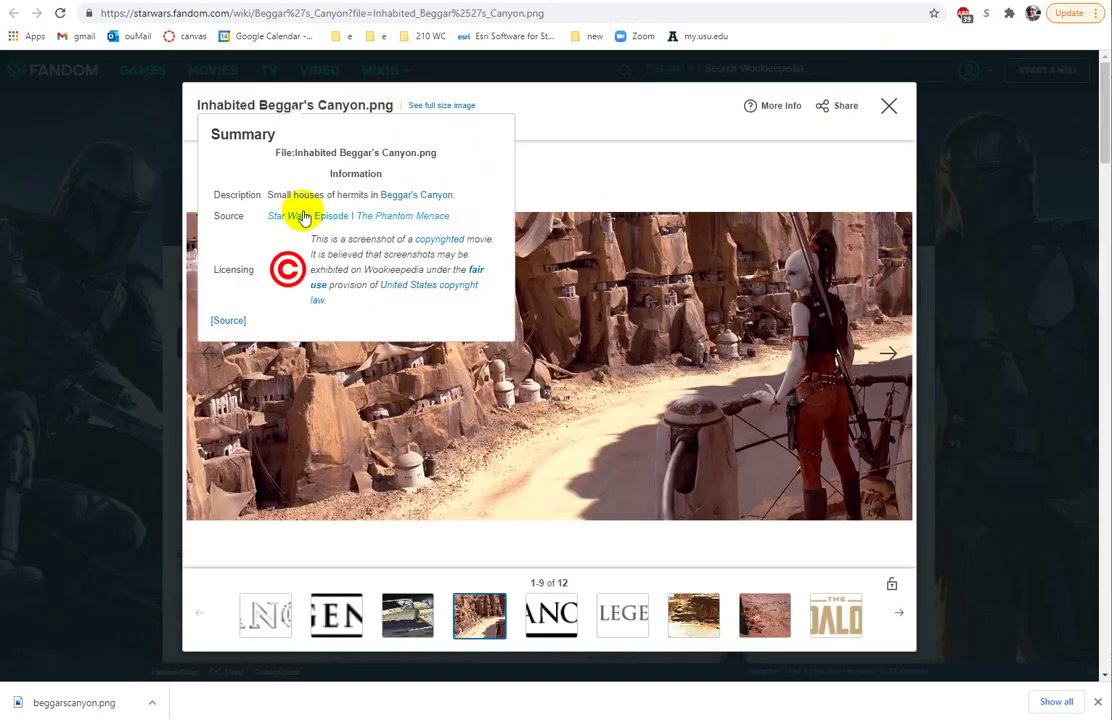
drag(311, 243, 350, 300)
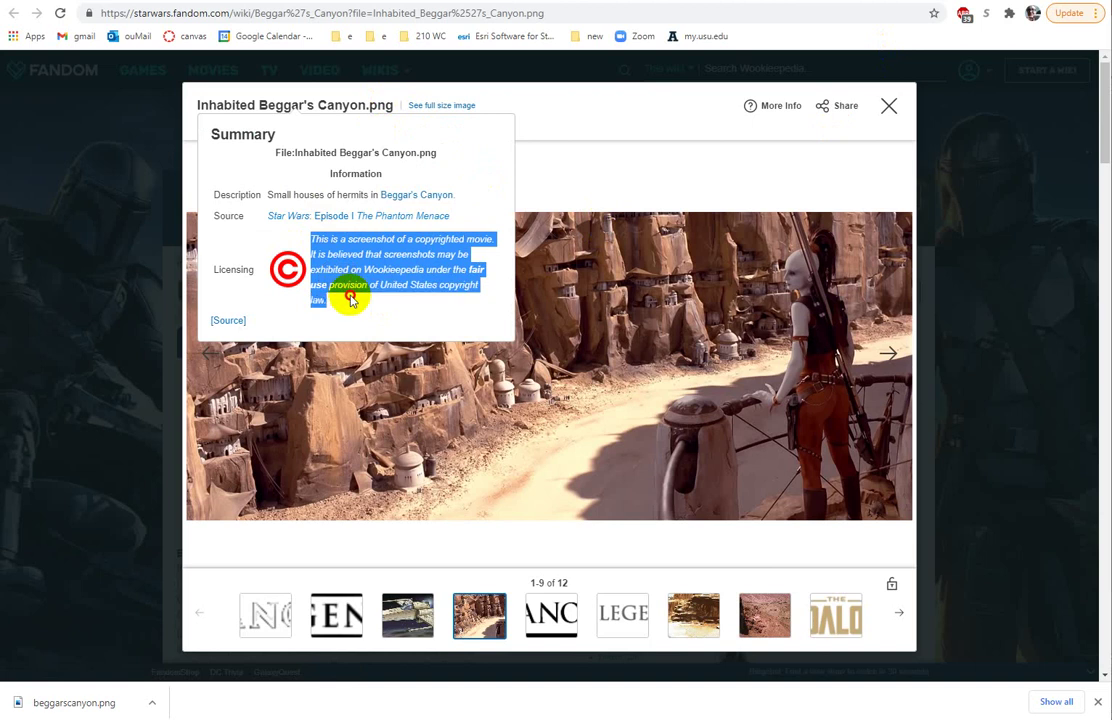
click(891, 107)
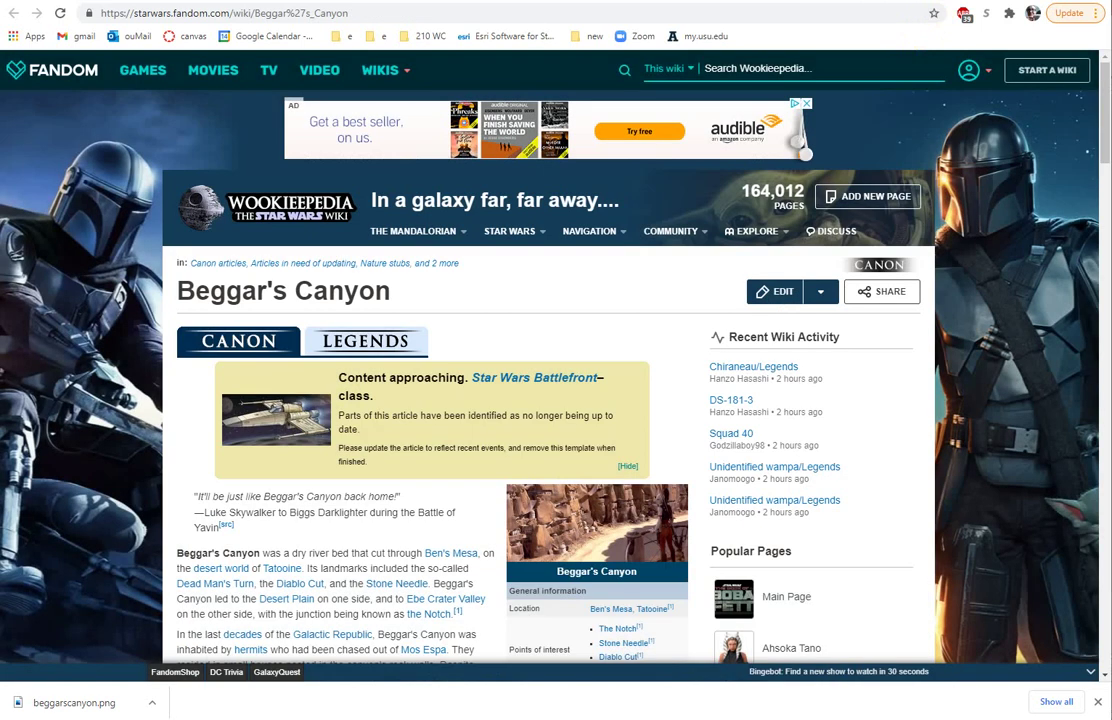
Back in the express map, paste the licensing statement as the point's description and finish editing the feature.
click(960, 0)
click(960, 0)
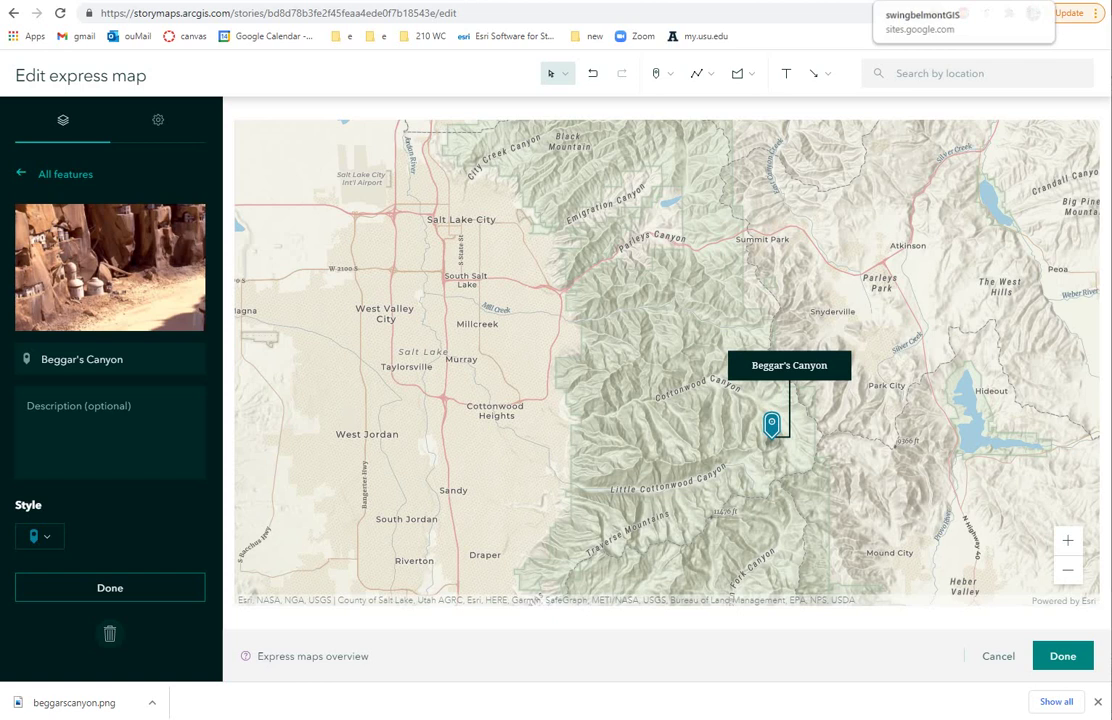
click(122, 434)
key(ctrl+v)
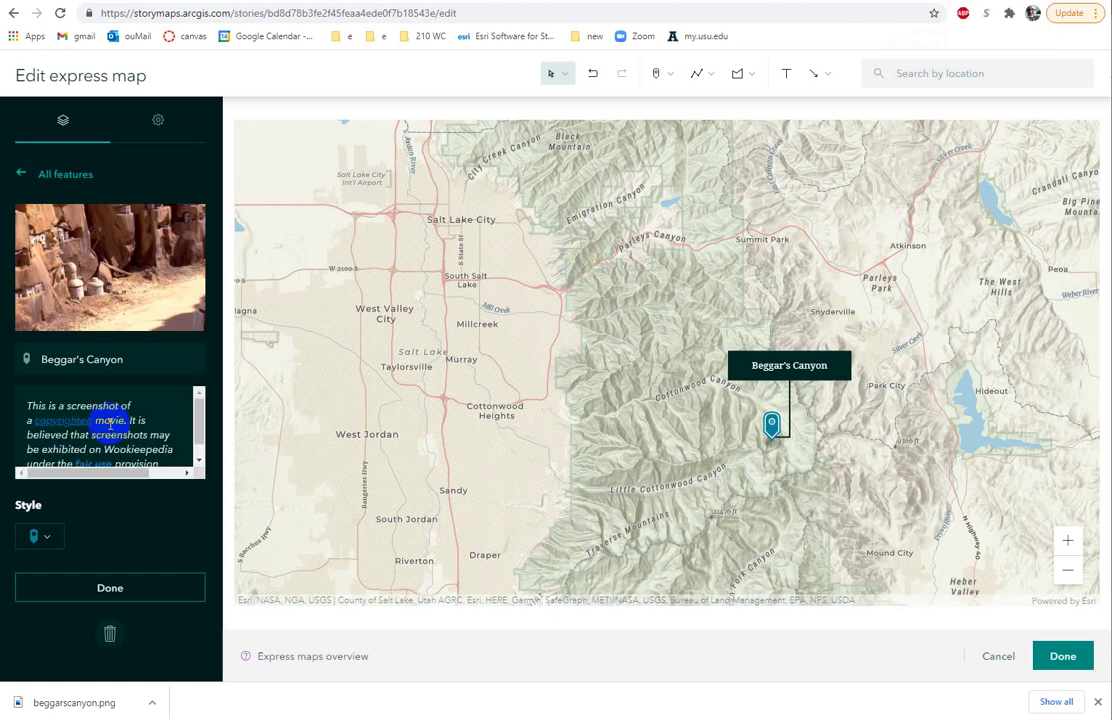
click(163, 530)
click(38, 545)
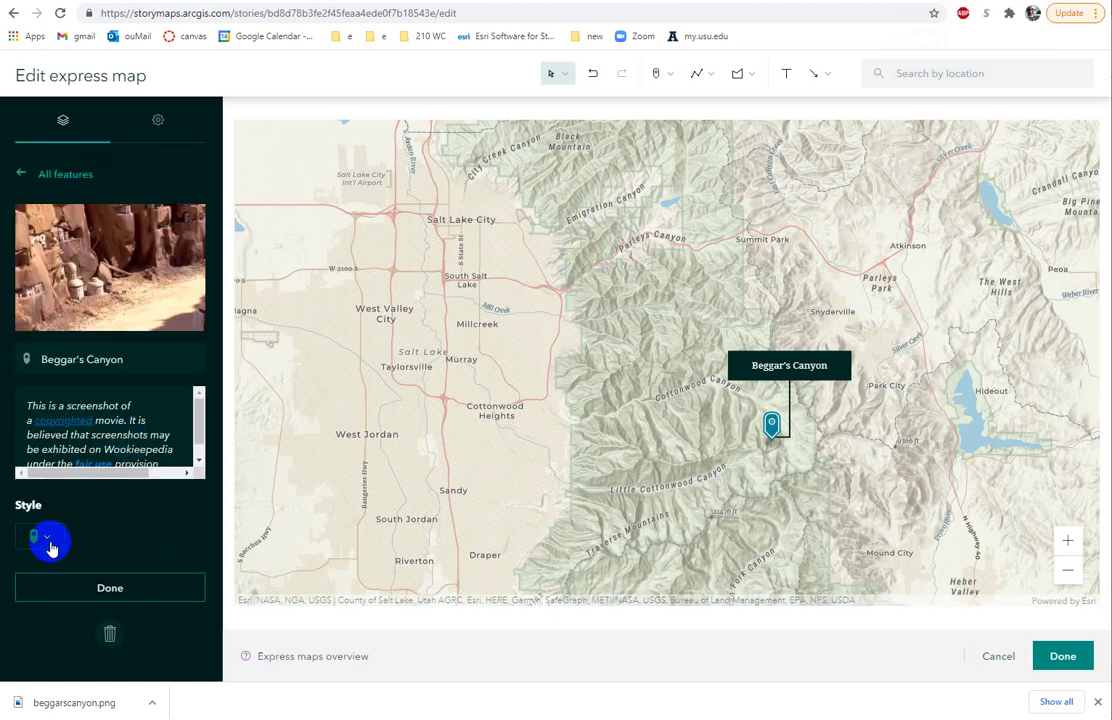
click(110, 588)
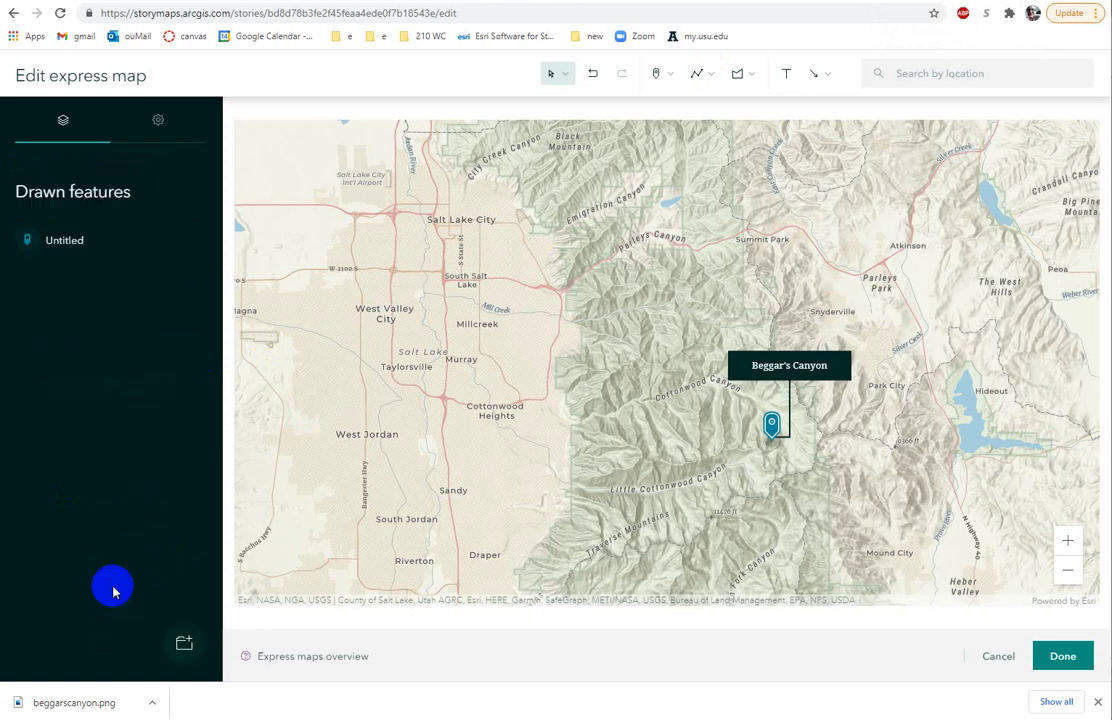
Check the Beggar's Canyon pop-up with its image and description on the map, and finish the express map.
click(60, 241)
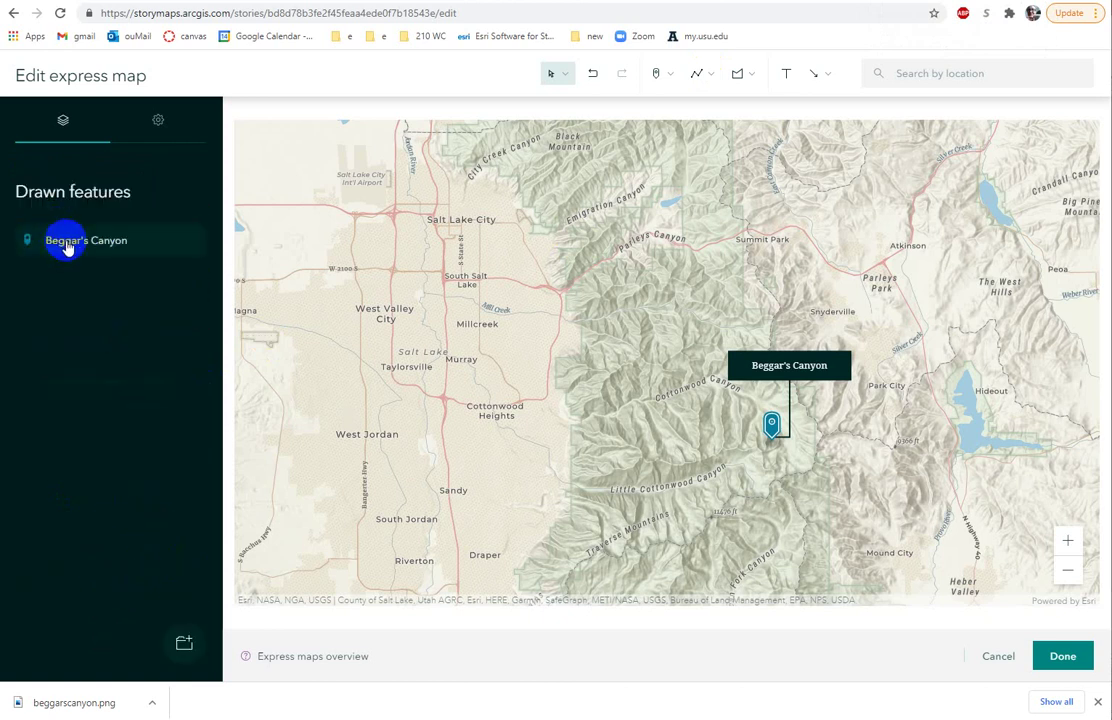
click(67, 248)
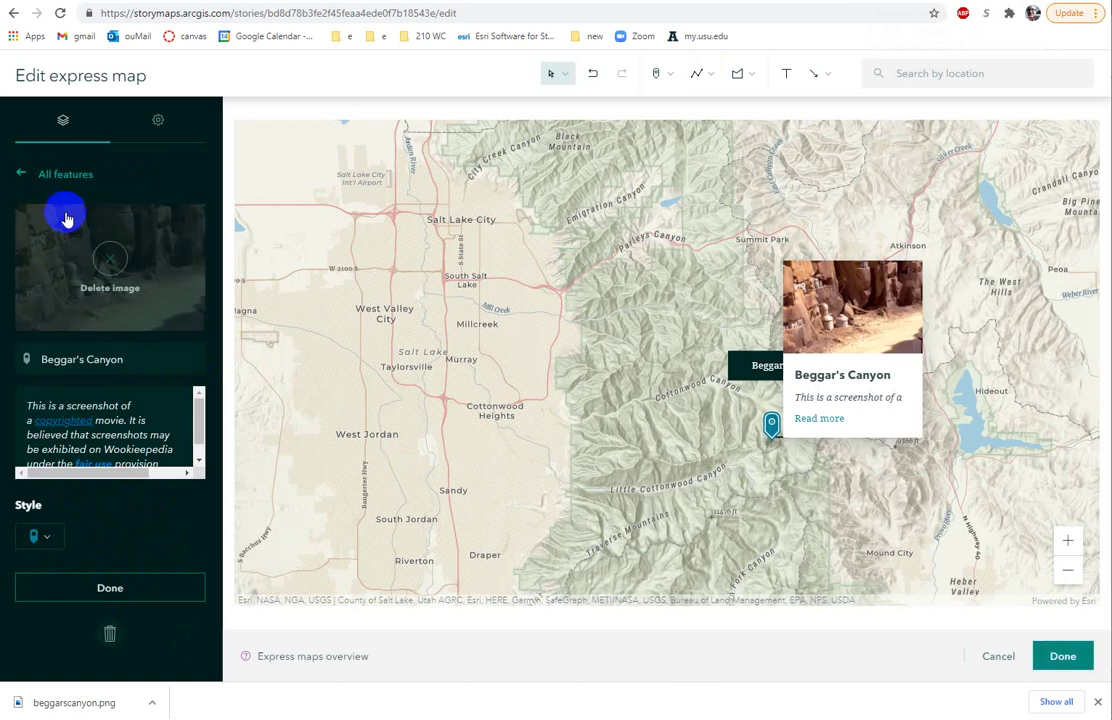
click(20, 174)
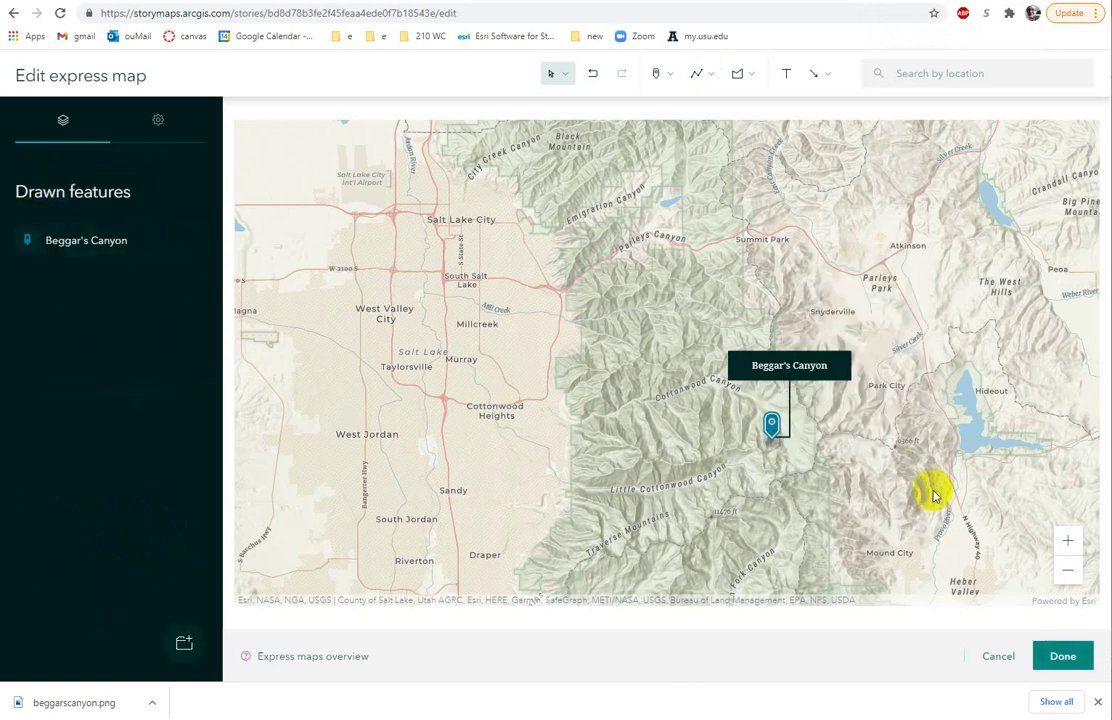
click(776, 424)
click(773, 426)
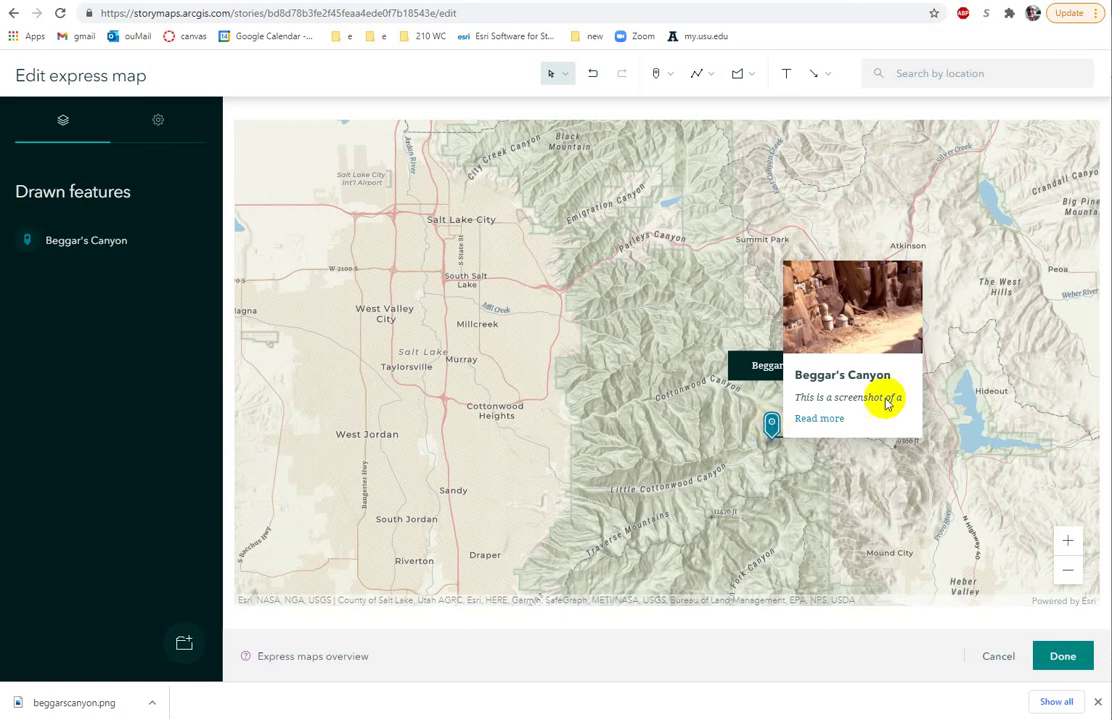
click(873, 294)
mouse_move(774, 426)
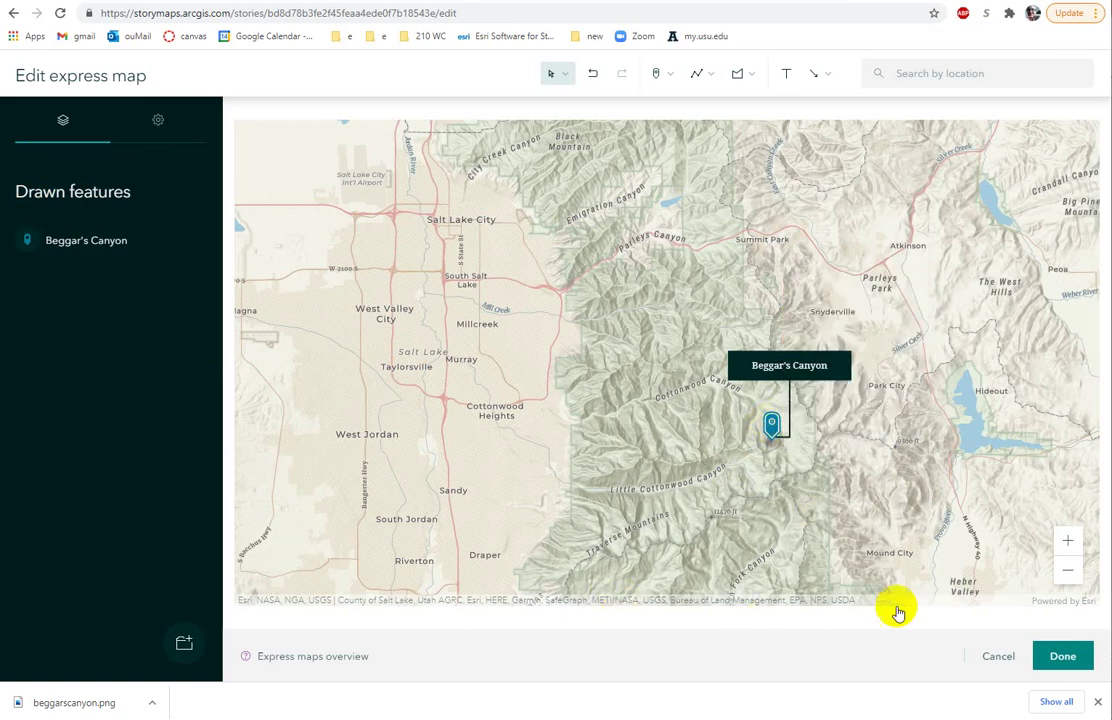
click(1067, 657)
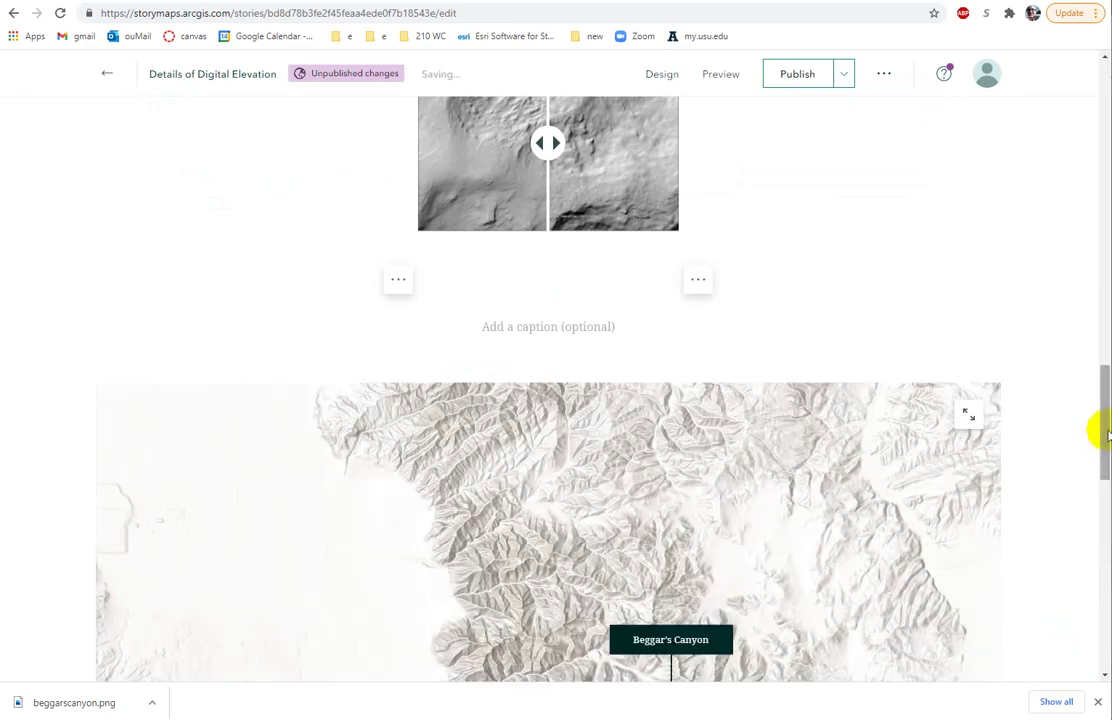
View the express map's alternative text option without entering any, and float the map beside the story text.
scroll(1104, 432, down, 3)
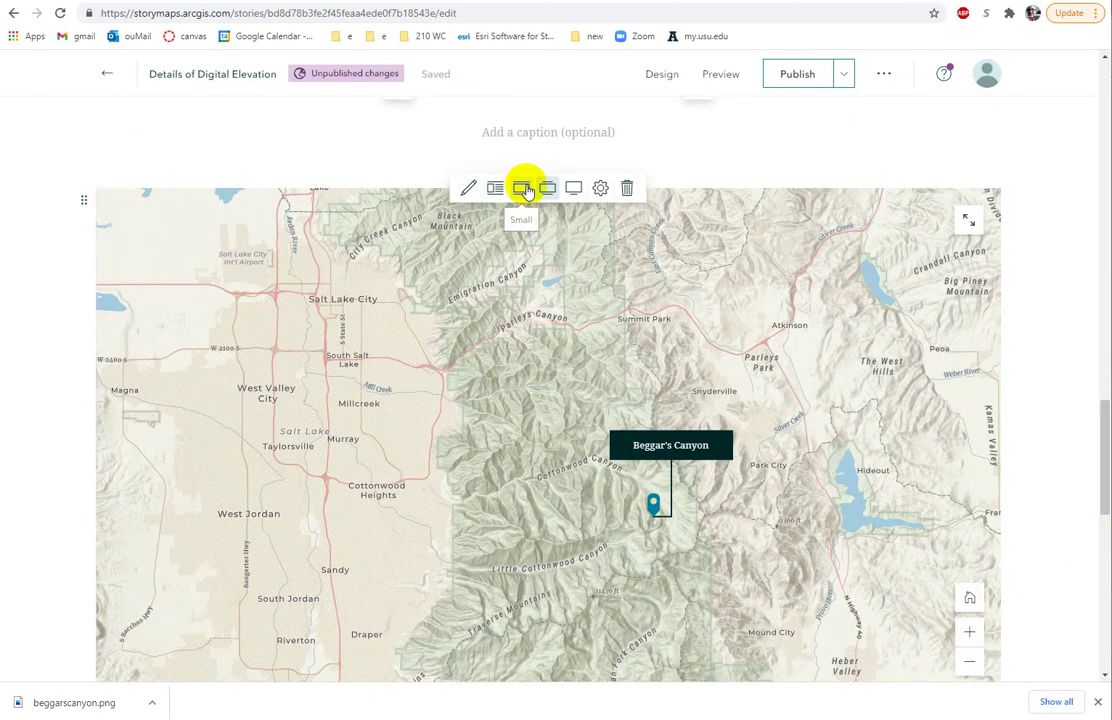
click(600, 189)
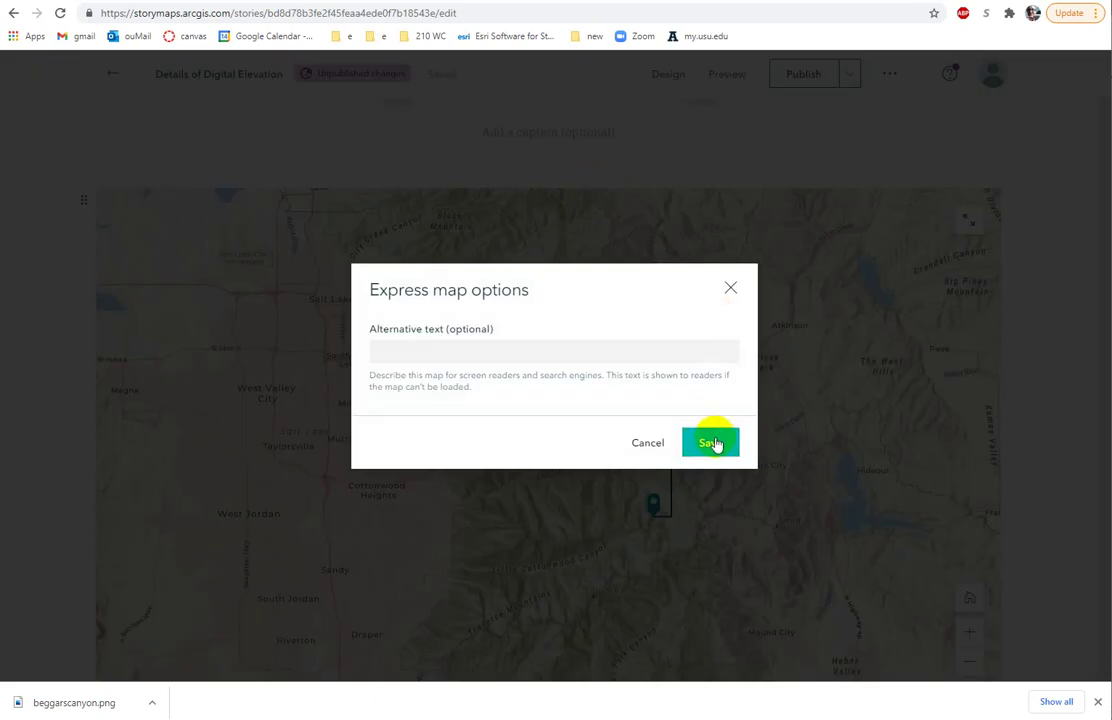
click(731, 287)
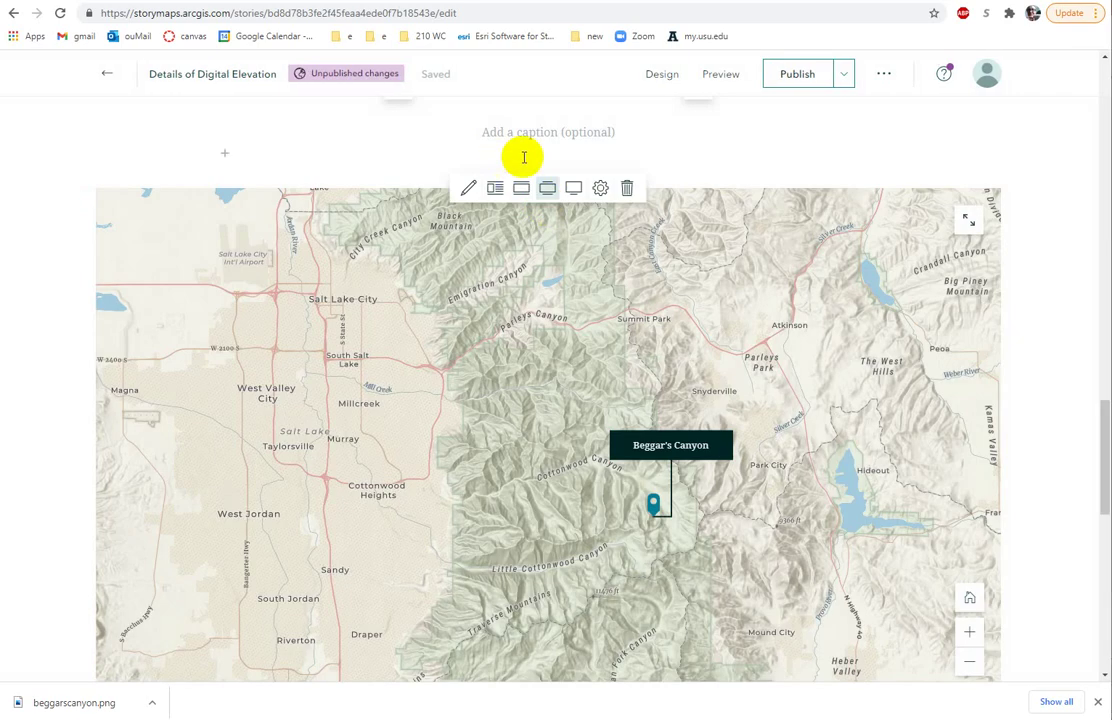
click(494, 190)
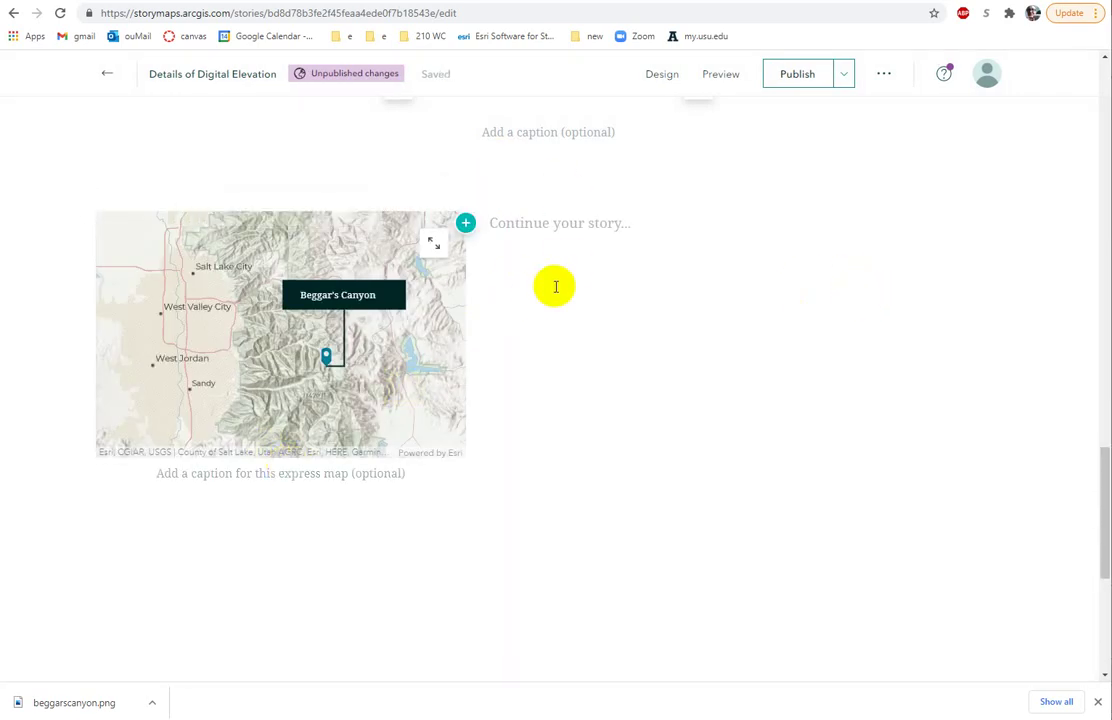
scroll(618, 447, up, 1)
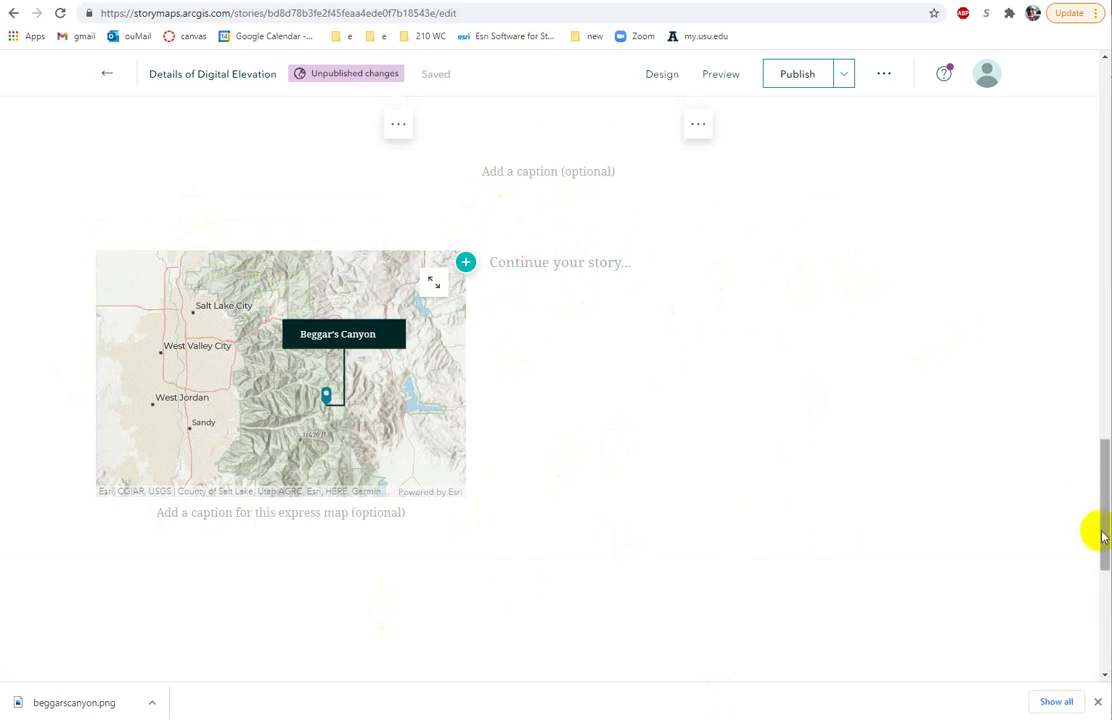
mouse_move(1101, 537)
mouse_down()
mouse_move(1077, 189)
mouse_move(1100, 377)
mouse_move(1102, 540)
mouse_up()
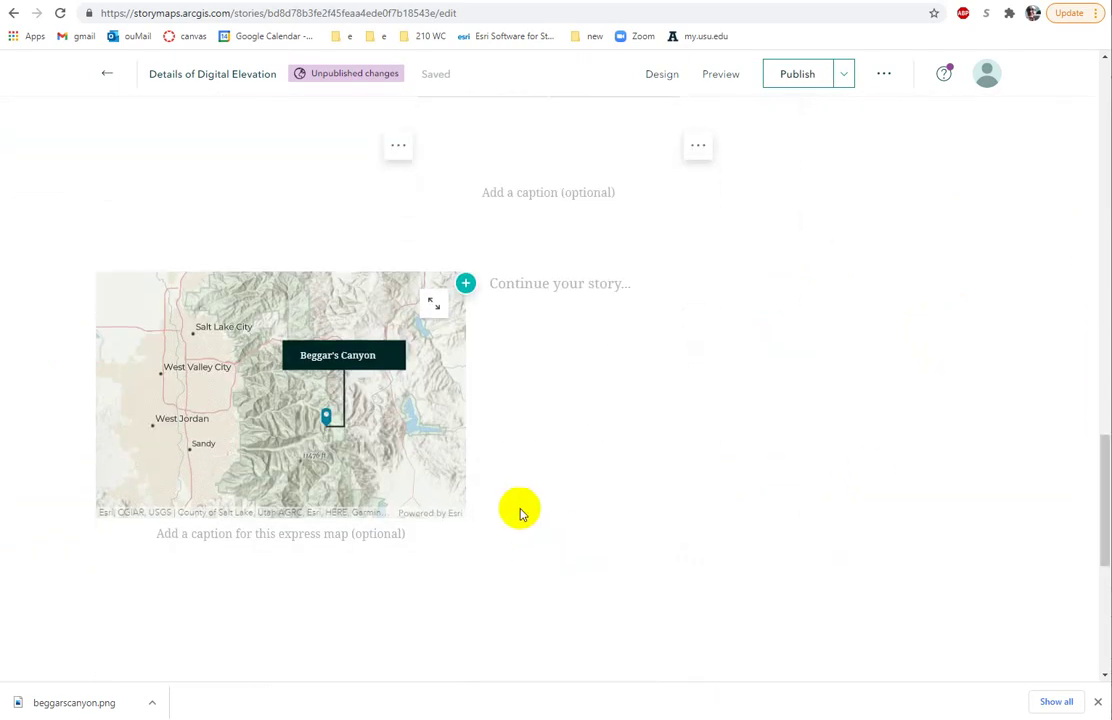
mouse_move(429, 472)
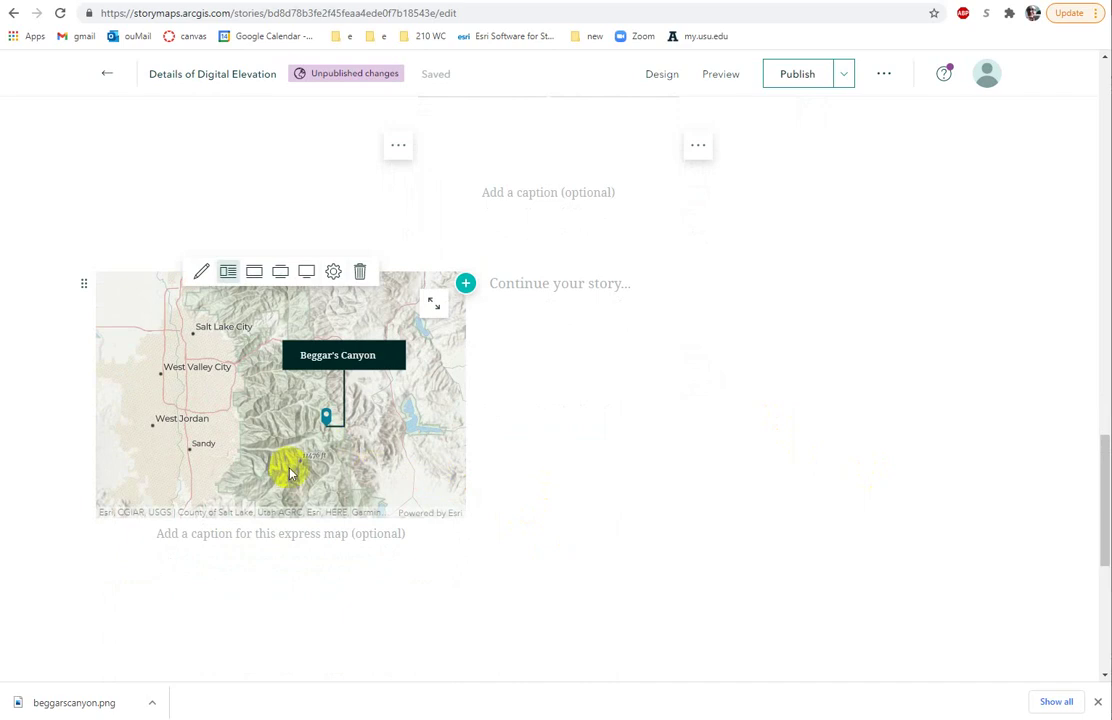